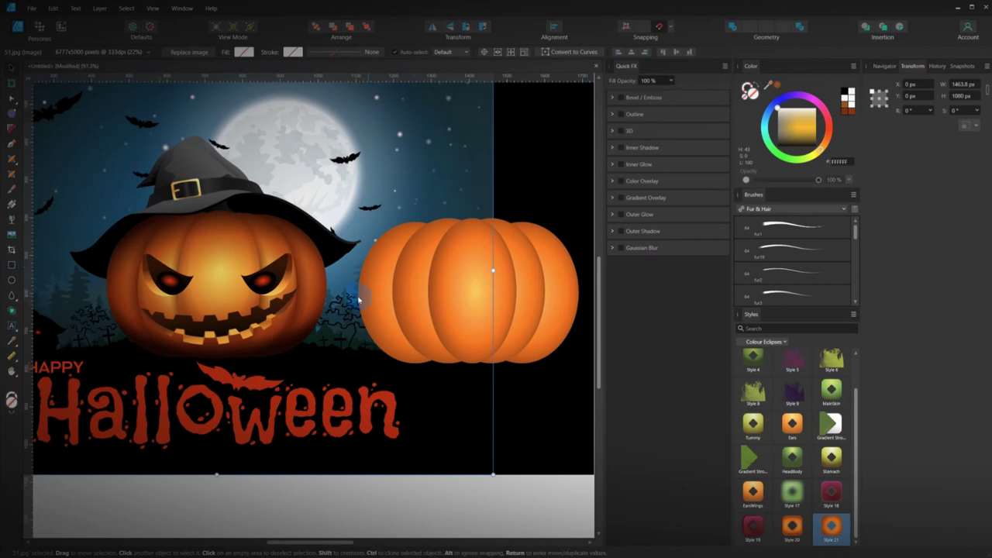
Trace the upper edge of the pumpkin's right eye with the Pen tool, ending in a sharp node at its upper outer corner.
{"action": "scroll", "coordinate": [293, 281], "scroll_direction": "up", "scroll_amount": 5}
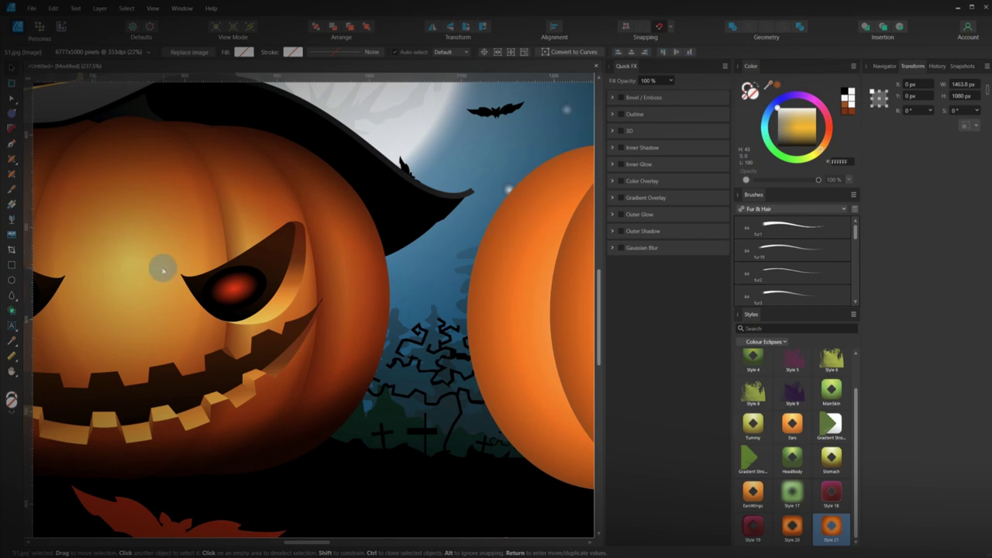
{"action": "key", "text": "p"}
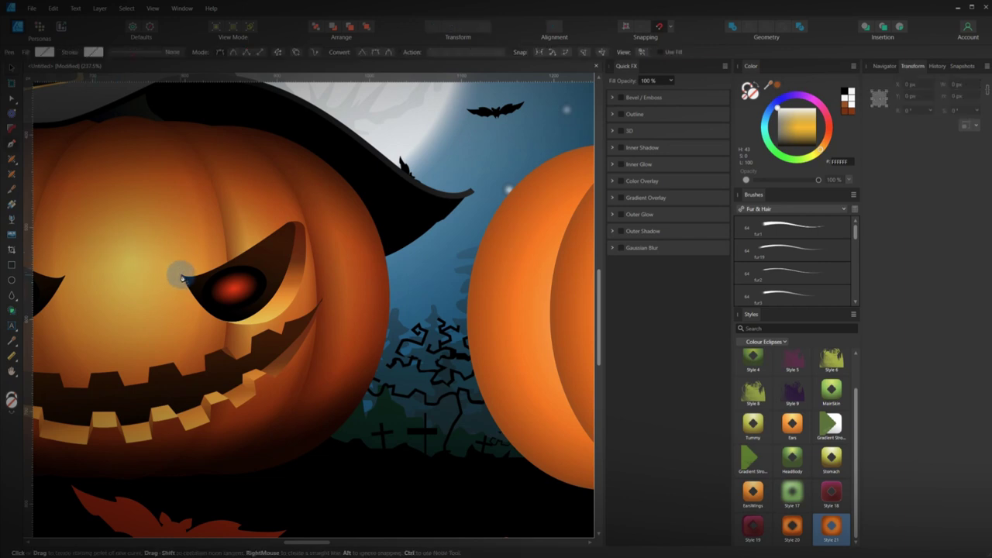
{"action": "left_click", "coordinate": [181, 276]}
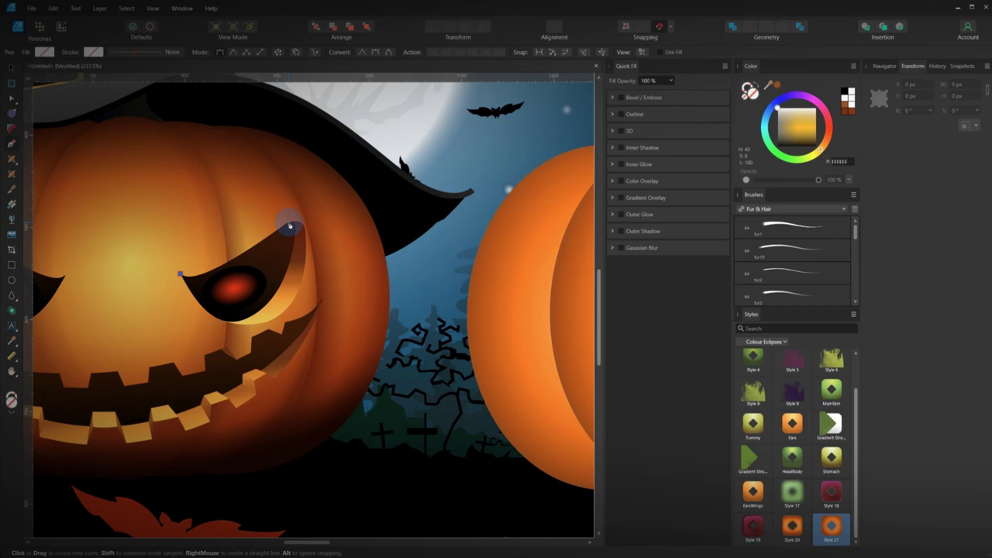
{"action": "left_click_drag", "start_coordinate": [322, 192], "coordinate": [378, 150]}
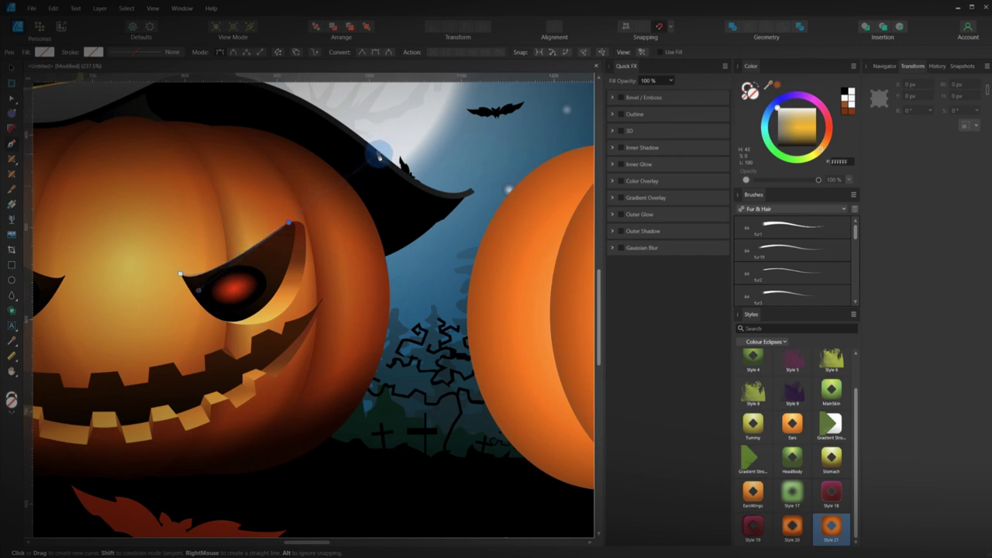
{"action": "left_click_drag", "start_coordinate": [379, 157], "coordinate": [379, 157]}
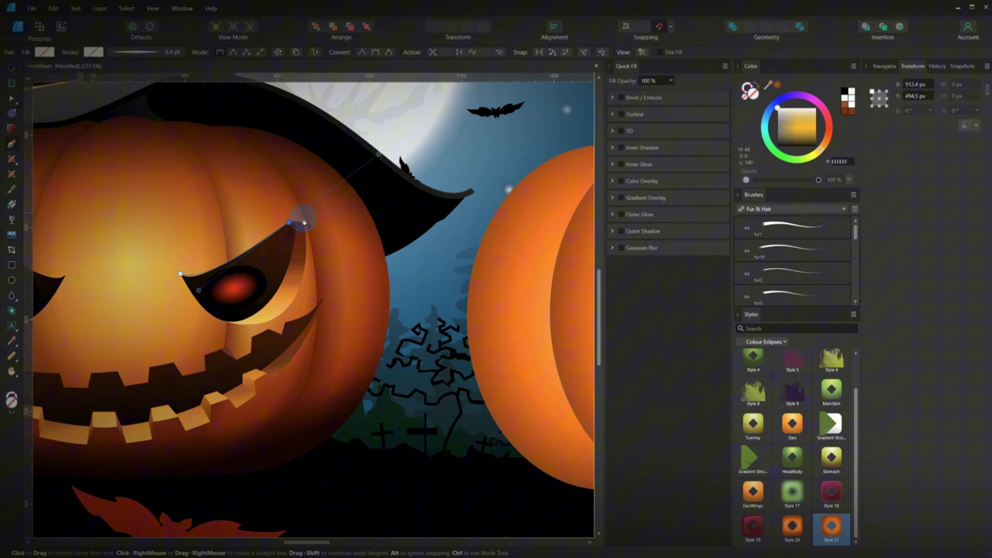
{"action": "left_click", "coordinate": [292, 226]}
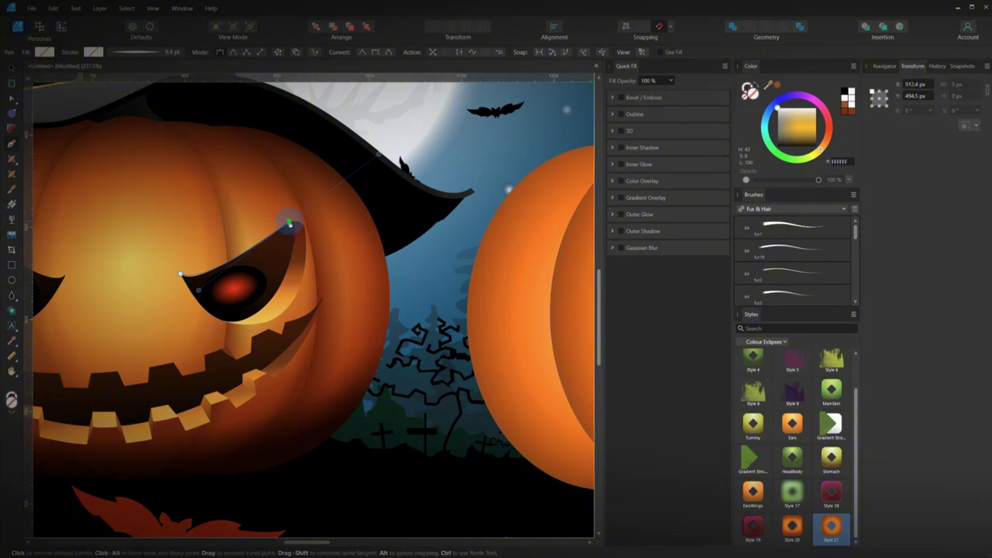
{"action": "scroll", "coordinate": [291, 240], "scroll_direction": "up", "scroll_amount": 2}
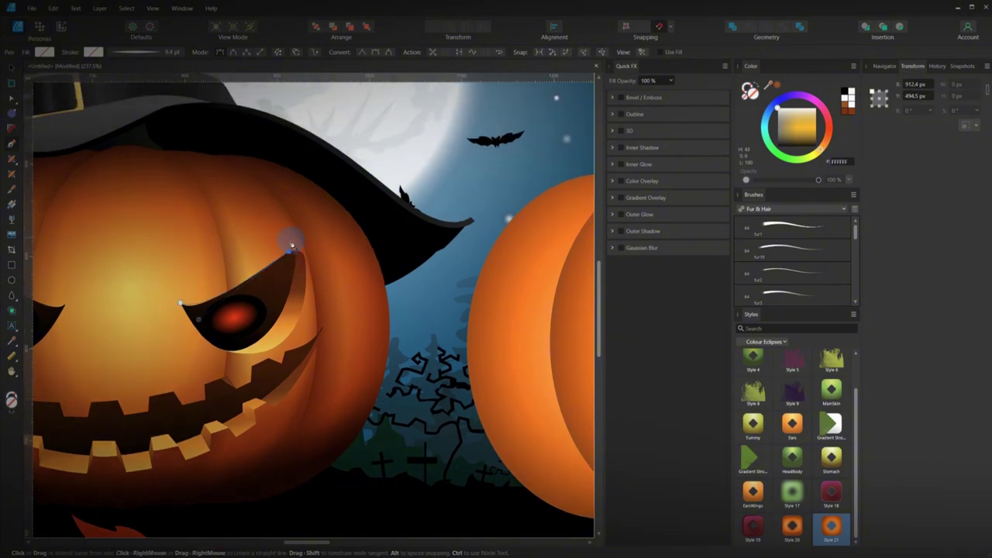
Continue the path around the eye's outer corner and along its lower edge, closing it at the inner corner.
{"action": "scroll", "coordinate": [288, 242], "scroll_direction": "up", "scroll_amount": 2}
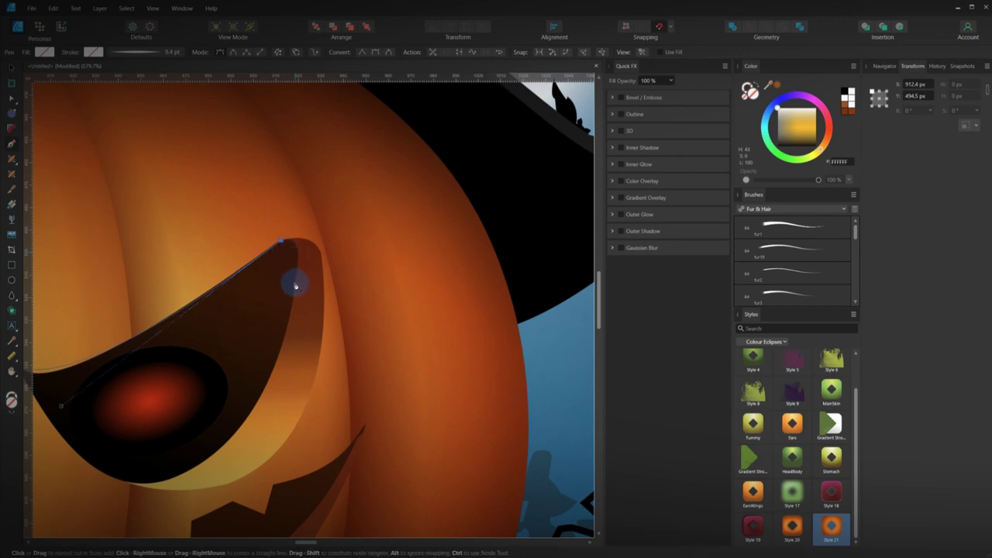
{"action": "mouse_move", "coordinate": [295, 285]}
{"action": "left_mouse_down"}
{"action": "mouse_move", "coordinate": [286, 344]}
{"action": "mouse_move", "coordinate": [288, 283]}
{"action": "mouse_move", "coordinate": [295, 302]}
{"action": "left_mouse_up"}
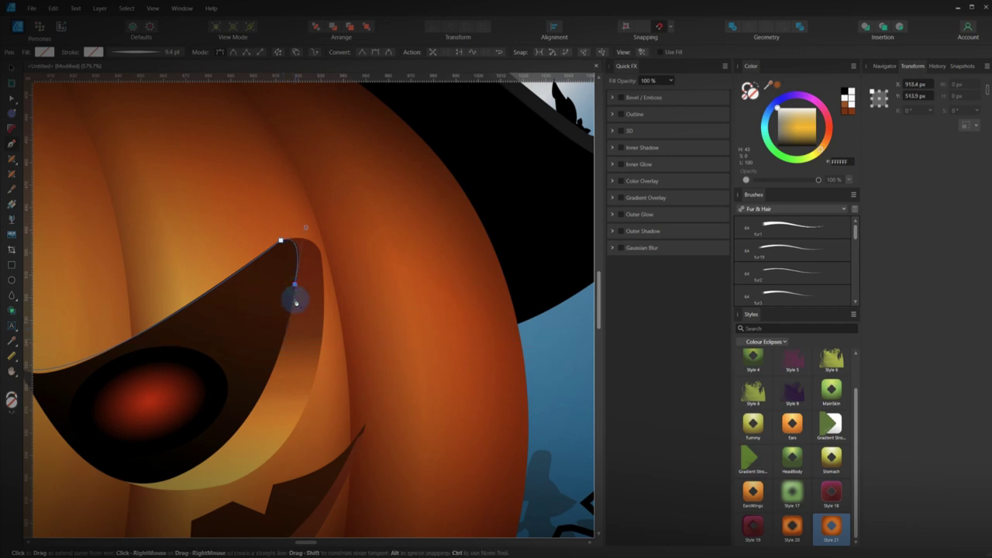
{"action": "left_click_drag", "start_coordinate": [286, 338], "coordinate": [361, 283]}
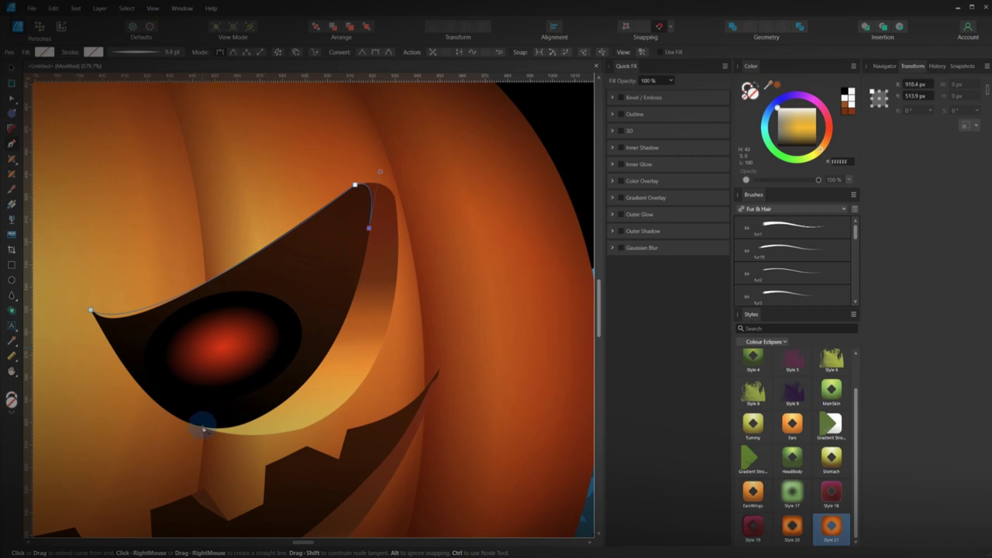
{"action": "left_click_drag", "start_coordinate": [191, 426], "coordinate": [52, 418]}
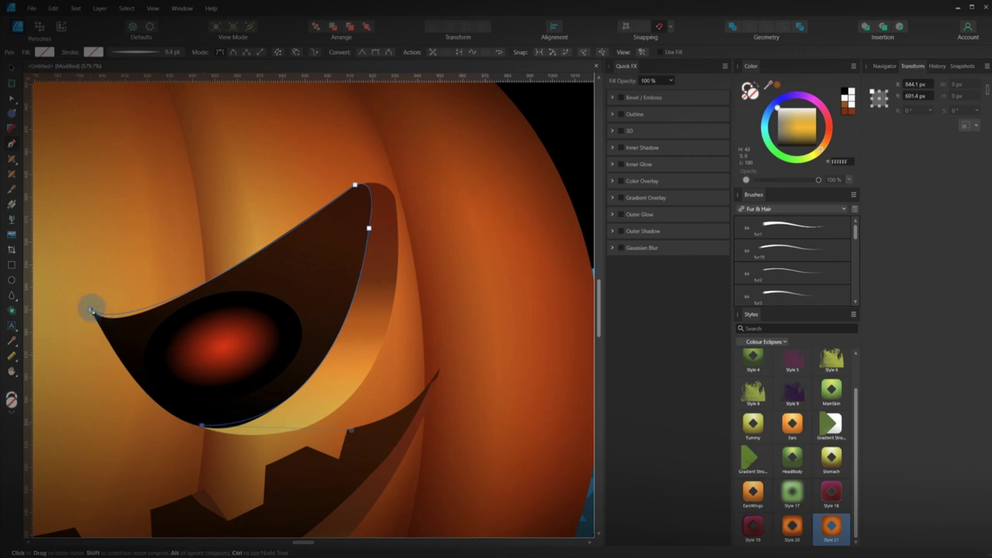
{"action": "left_click", "coordinate": [92, 310]}
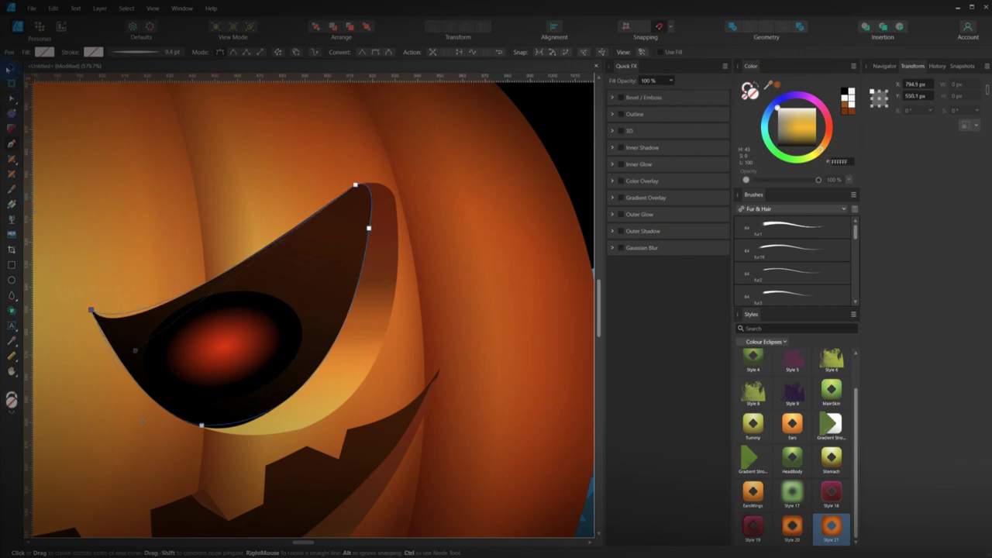
Move the closed eye outline upward so that it sits just above the reference eye.
{"action": "left_click", "coordinate": [10, 68]}
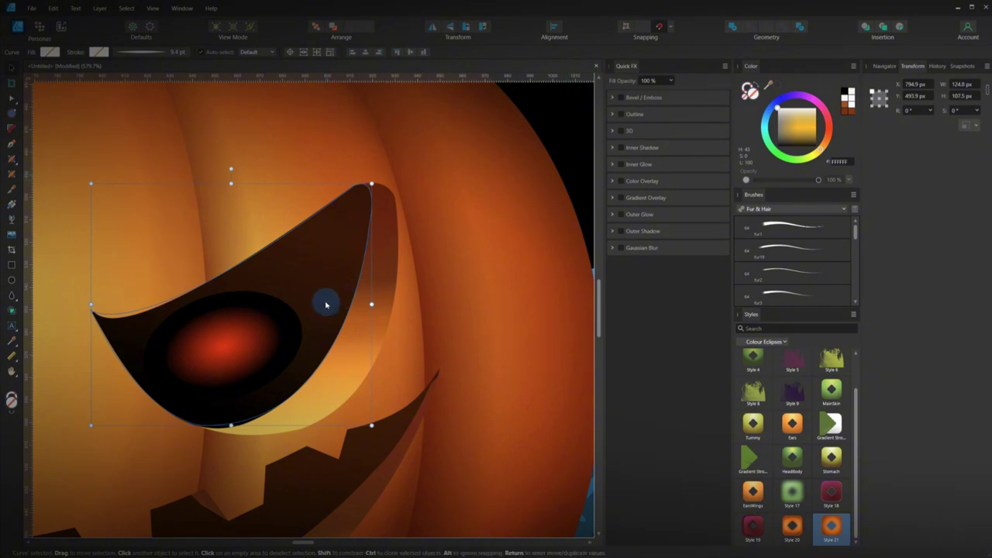
{"action": "left_click_drag", "start_coordinate": [326, 305], "coordinate": [425, 299]}
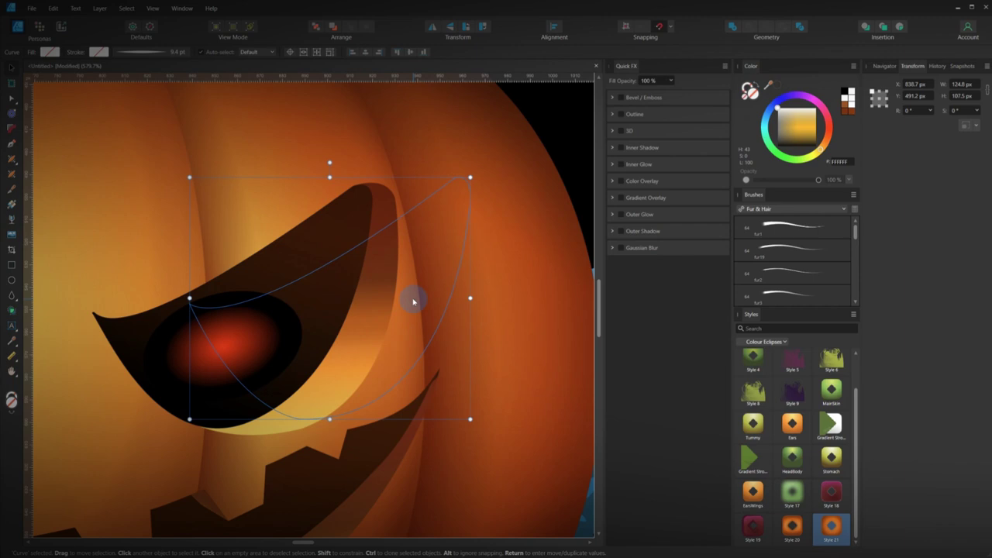
{"action": "left_click", "coordinate": [368, 310]}
{"action": "left_click", "coordinate": [317, 297]}
{"action": "left_click", "coordinate": [319, 296]}
{"action": "left_click", "coordinate": [329, 303]}
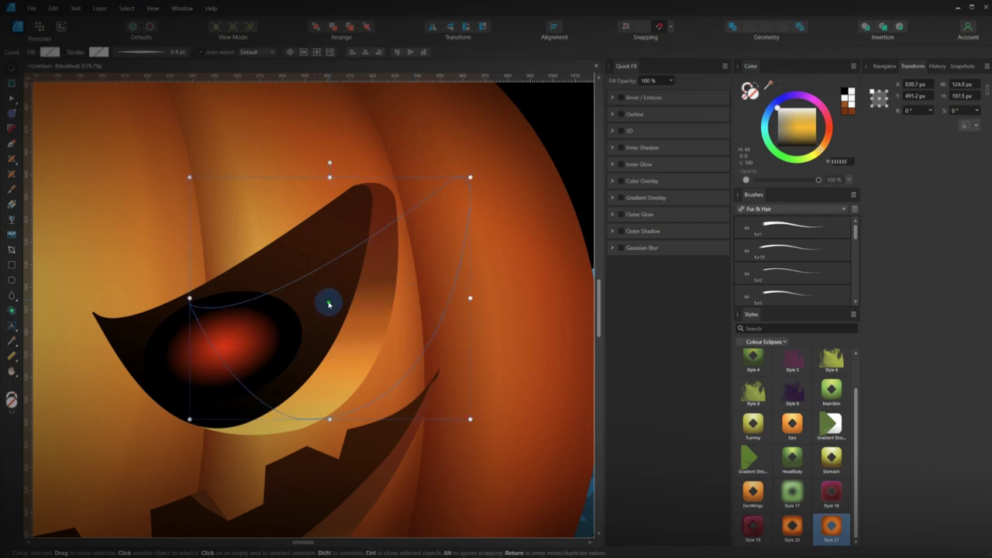
{"action": "left_click_drag", "start_coordinate": [328, 304], "coordinate": [230, 244]}
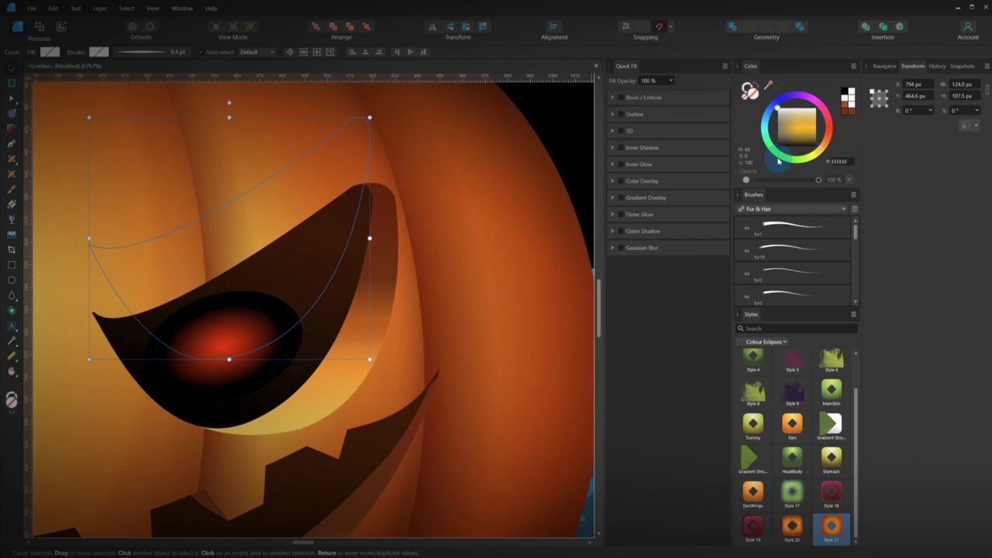
Fill the eye outline with the dark brown 350D01 sampled from the reference eye socket.
{"action": "left_click", "coordinate": [768, 84]}
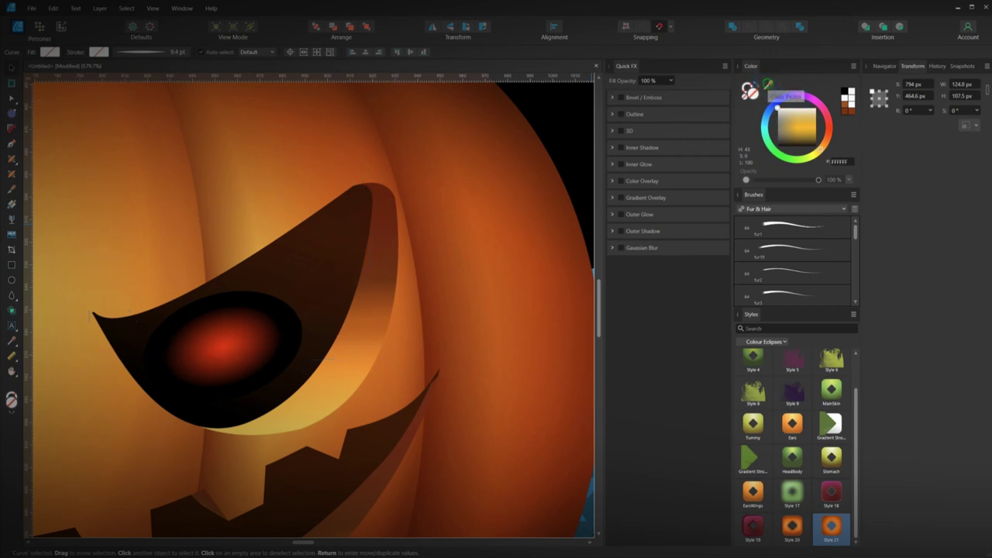
{"action": "left_click_drag", "start_coordinate": [768, 84], "coordinate": [335, 259]}
{"action": "left_click", "coordinate": [776, 84]}
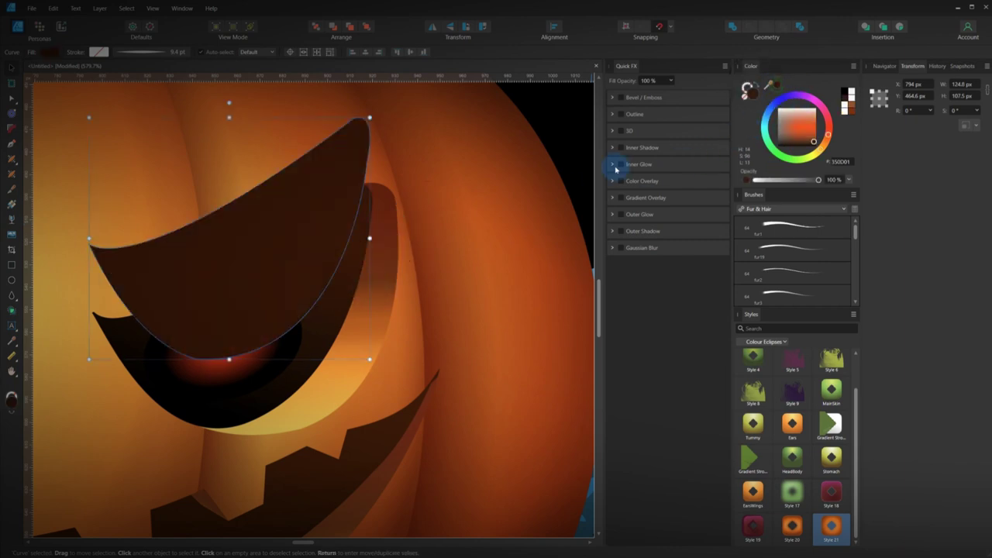
Place the brown shape back over the reference eye and adjust its nodes to match the eye's corners and lower edge.
{"action": "left_click_drag", "start_coordinate": [264, 230], "coordinate": [297, 233]}
{"action": "left_click", "coordinate": [12, 99]}
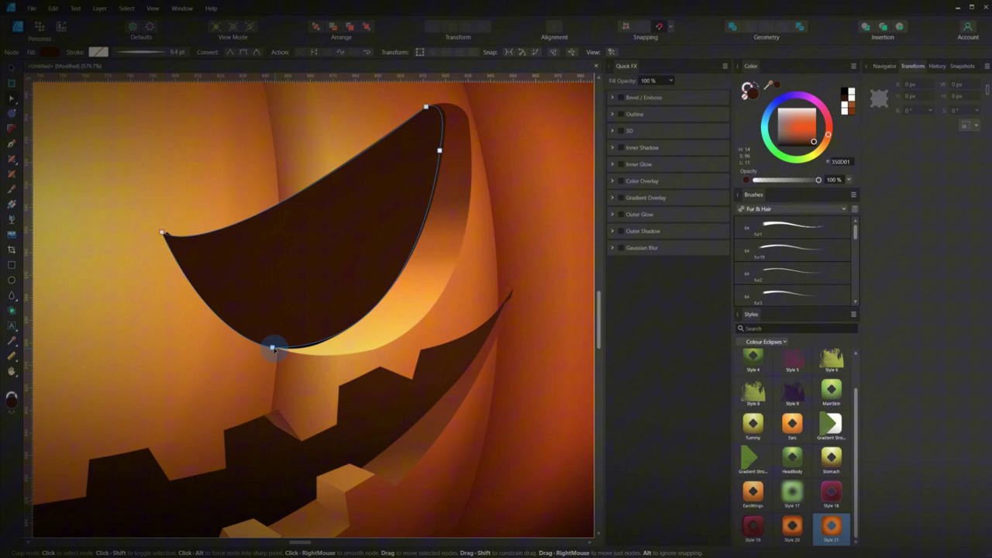
{"action": "mouse_move", "coordinate": [272, 349]}
{"action": "left_mouse_down"}
{"action": "mouse_move", "coordinate": [284, 332]}
{"action": "mouse_move", "coordinate": [280, 349]}
{"action": "left_mouse_up"}
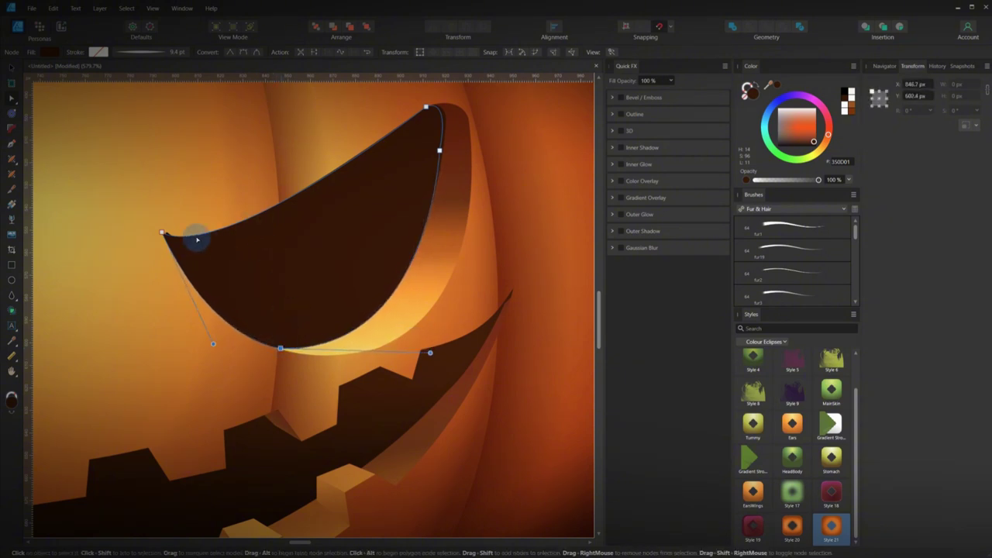
{"action": "left_click", "coordinate": [162, 232]}
{"action": "mouse_move", "coordinate": [163, 232]}
{"action": "left_mouse_down"}
{"action": "mouse_move", "coordinate": [174, 245]}
{"action": "mouse_move", "coordinate": [165, 233]}
{"action": "left_mouse_up"}
{"action": "left_click_drag", "start_coordinate": [427, 107], "coordinate": [425, 107]}
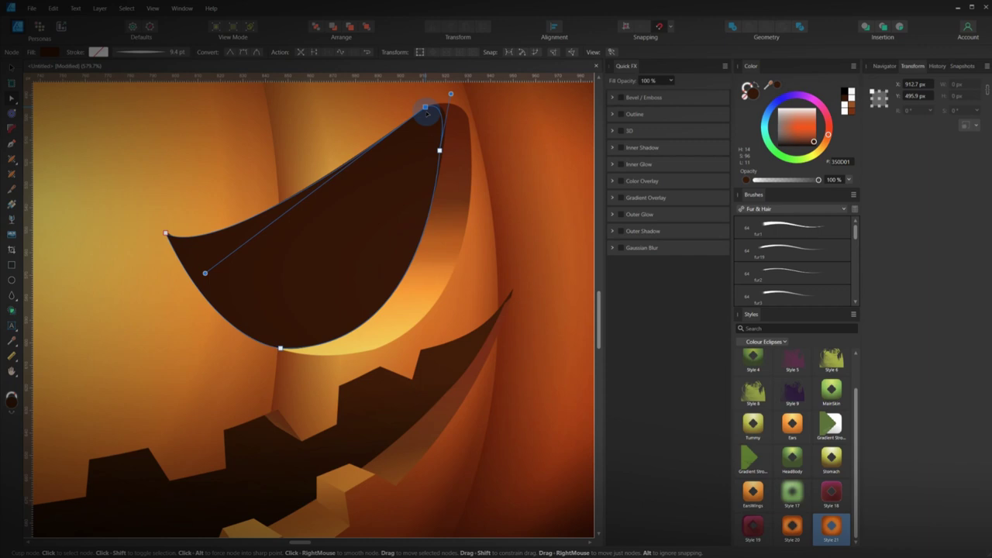
{"action": "left_click_drag", "start_coordinate": [439, 151], "coordinate": [445, 147]}
{"action": "left_click", "coordinate": [11, 67]}
Move the brown eye shape up and to the left, clear of the reference eye.
{"action": "scroll", "coordinate": [271, 239], "scroll_direction": "down", "scroll_amount": 3}
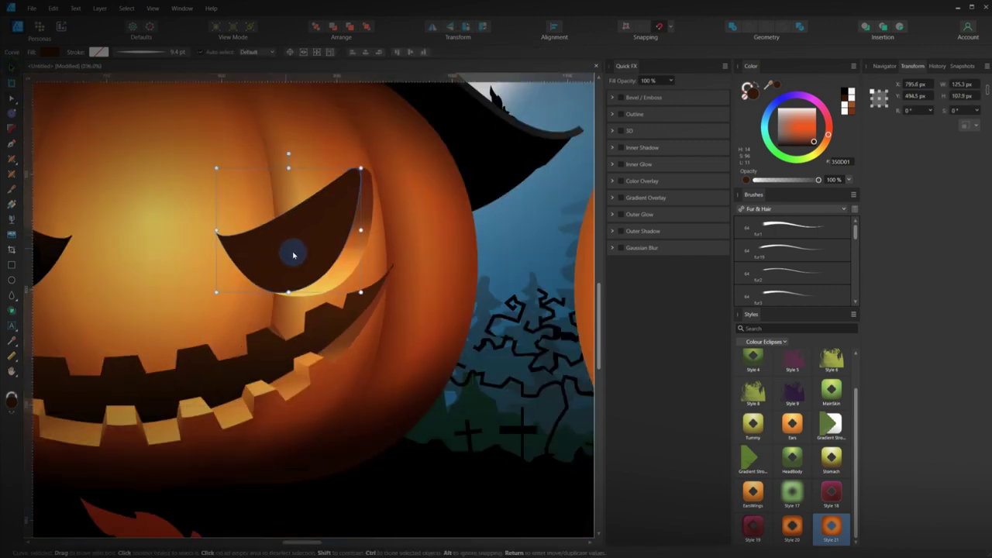
{"action": "left_click_drag", "start_coordinate": [294, 254], "coordinate": [245, 234]}
{"action": "scroll", "coordinate": [328, 337], "scroll_direction": "up", "scroll_amount": 4}
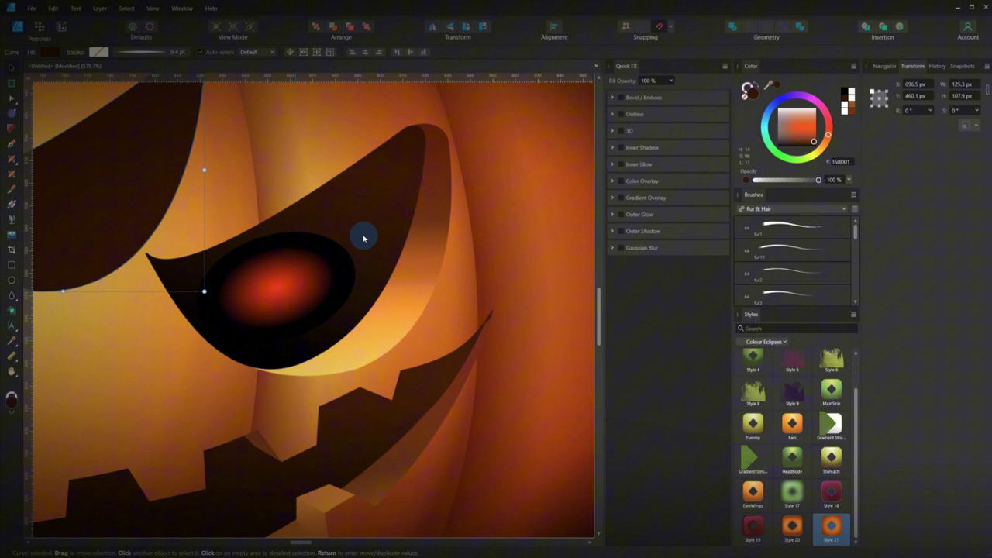
{"action": "left_click_drag", "start_coordinate": [145, 205], "coordinate": [237, 229]}
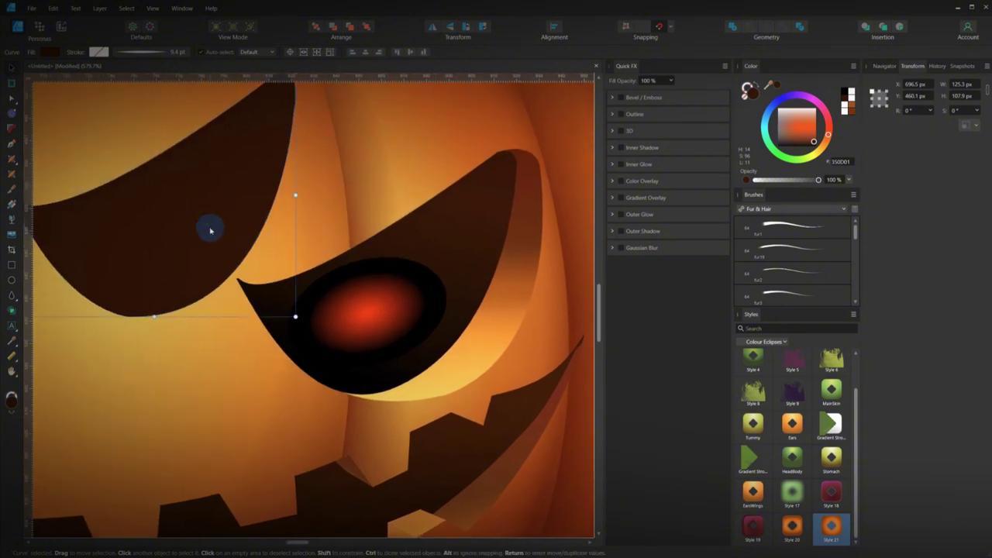
Apply a diagonal linear gradient to the eye shape and set its lower stop to the near-black sampled from the reference eye.
{"action": "key", "text": "g"}
{"action": "left_click_drag", "start_coordinate": [119, 289], "coordinate": [289, 93]}
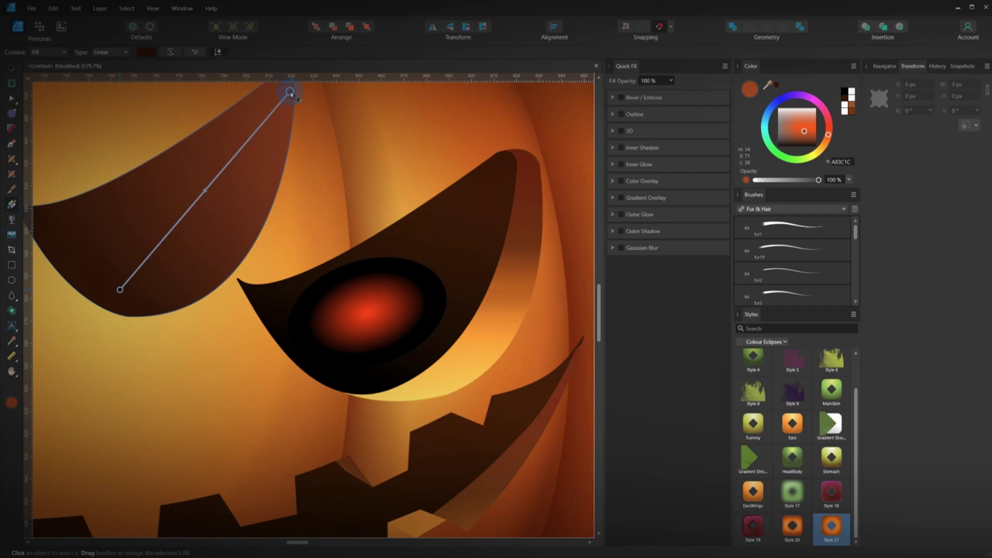
{"action": "left_click", "coordinate": [148, 52]}
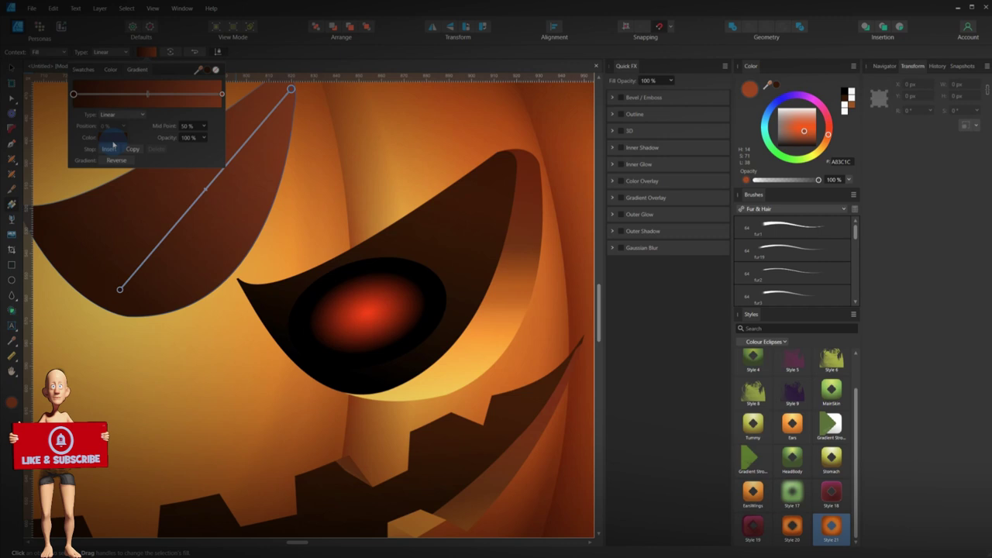
{"action": "left_click", "coordinate": [113, 137]}
{"action": "left_click_drag", "start_coordinate": [158, 154], "coordinate": [273, 306]}
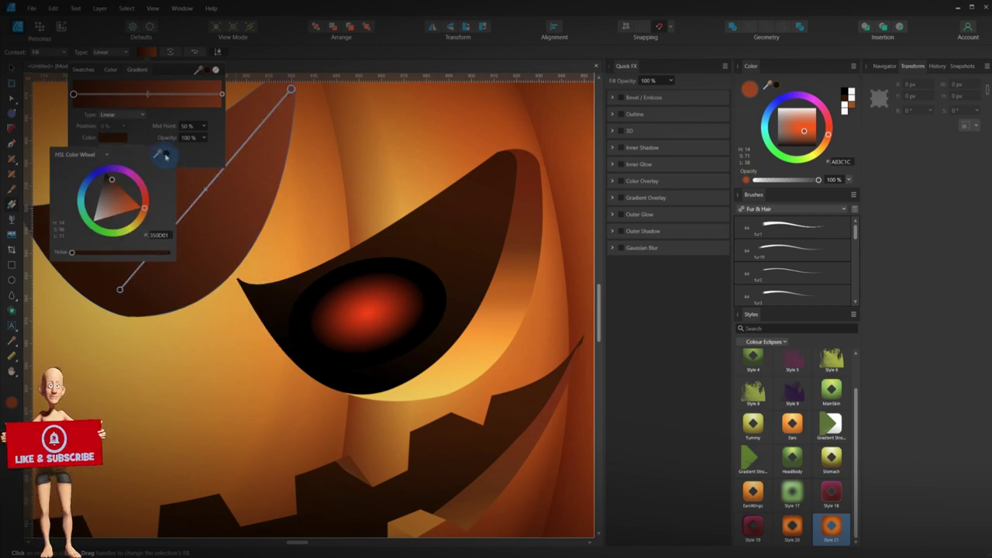
{"action": "left_click", "coordinate": [165, 156]}
Set the gradient's upper stop to the dark brown 370B00 sampled from the upper part of the reference eye.
{"action": "left_click", "coordinate": [222, 93]}
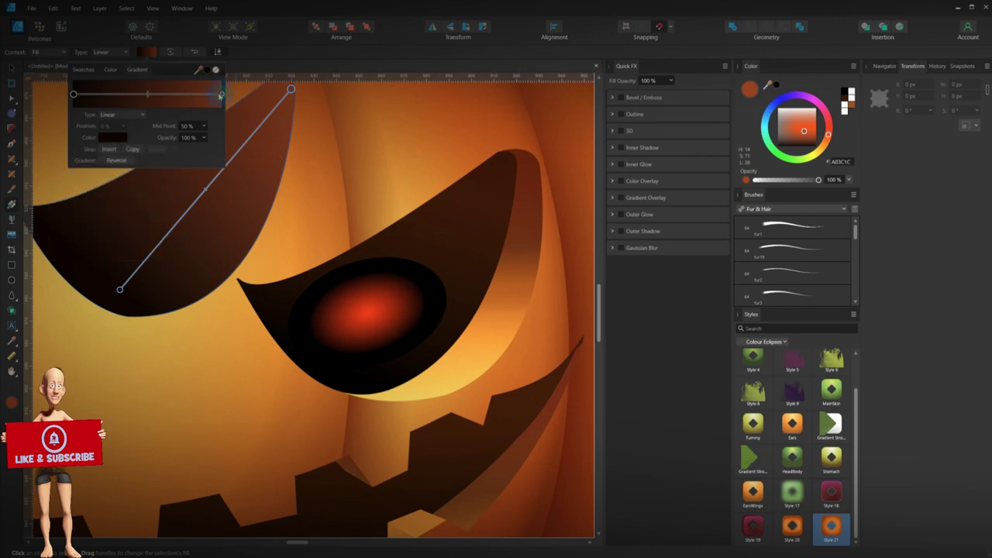
{"action": "left_click", "coordinate": [221, 94]}
{"action": "left_click", "coordinate": [117, 137]}
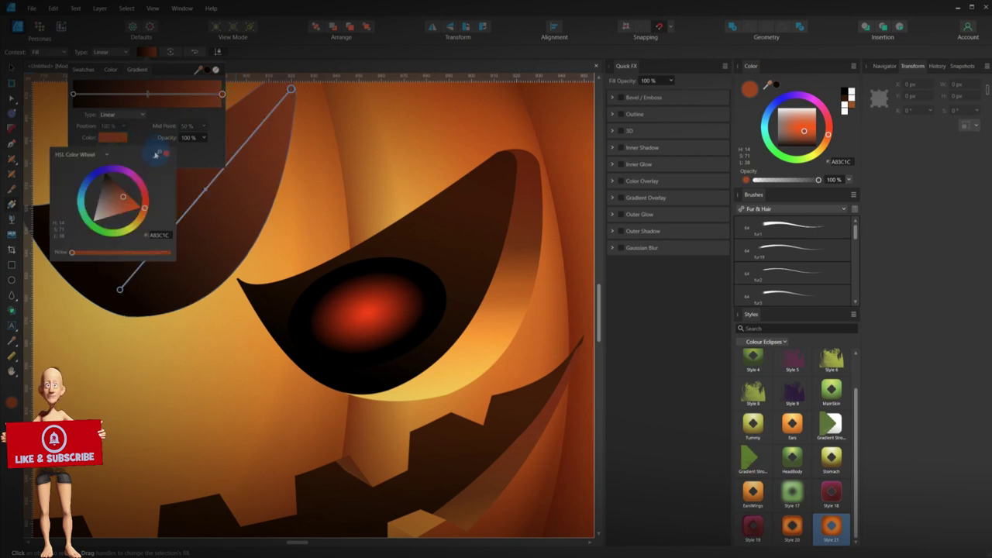
{"action": "left_click_drag", "start_coordinate": [159, 153], "coordinate": [497, 168]}
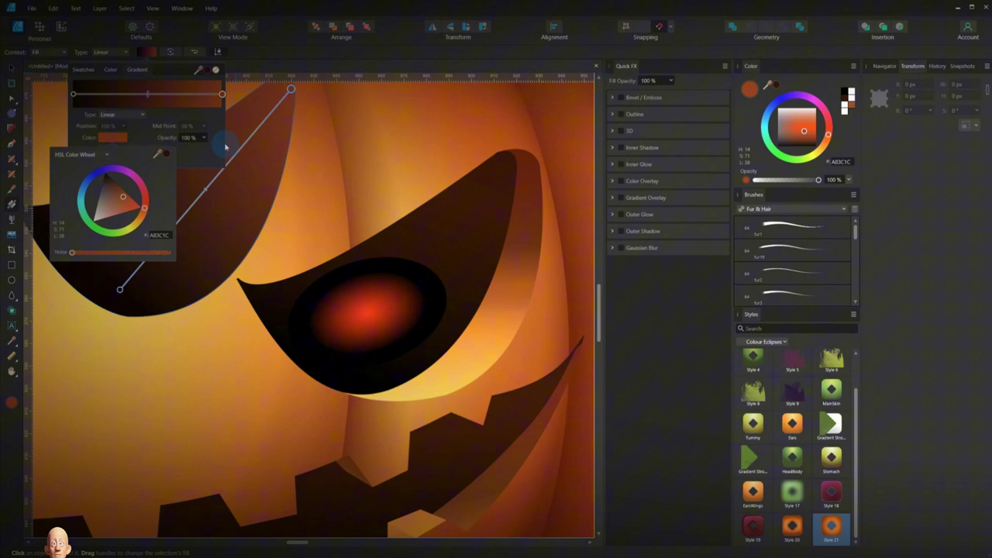
{"action": "left_click", "coordinate": [164, 155]}
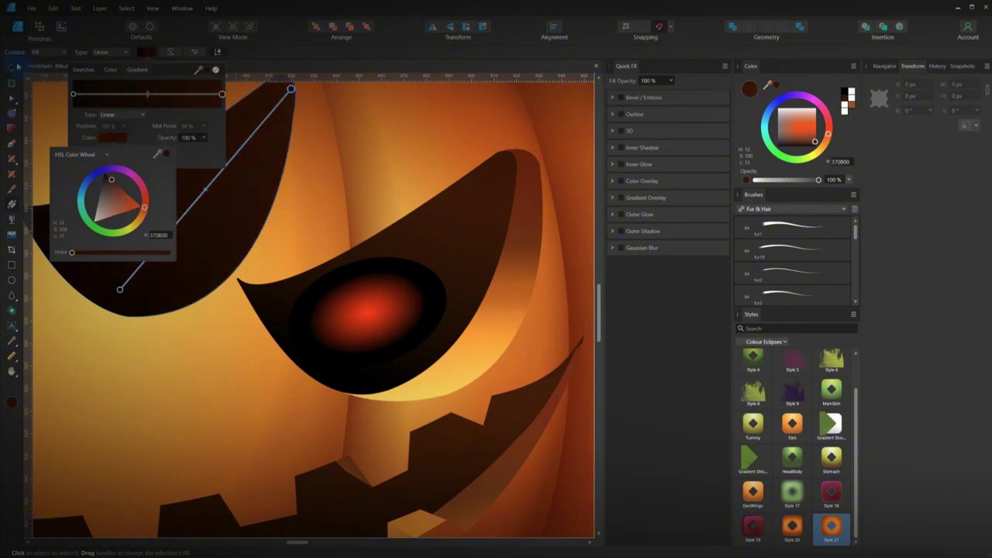
{"action": "left_click", "coordinate": [17, 67]}
{"action": "left_click", "coordinate": [297, 178]}
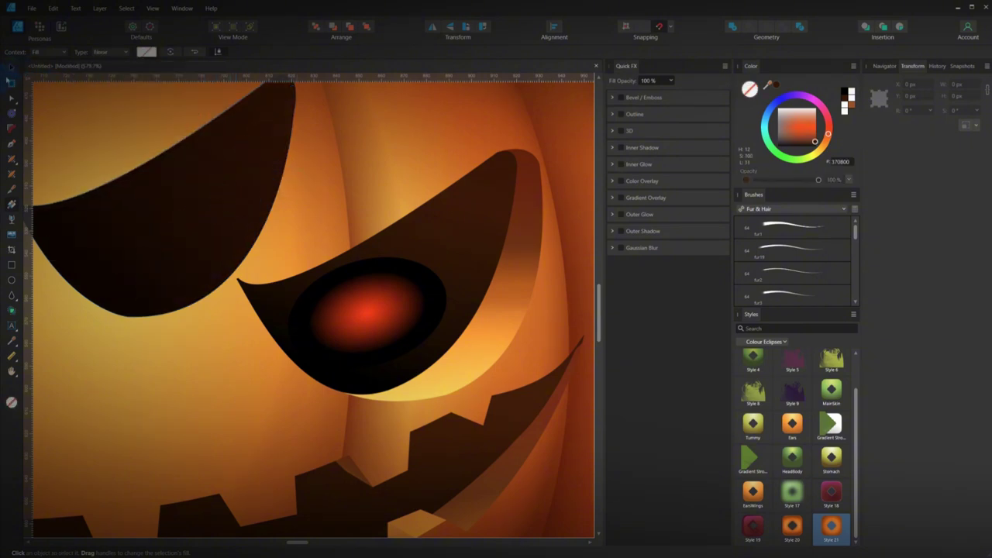
Move the gradient eye shape farther up and left, and draw an ellipse about 70 × 44 px over the reference eyeball.
{"action": "left_click", "coordinate": [11, 68]}
{"action": "left_click_drag", "start_coordinate": [186, 217], "coordinate": [118, 194]}
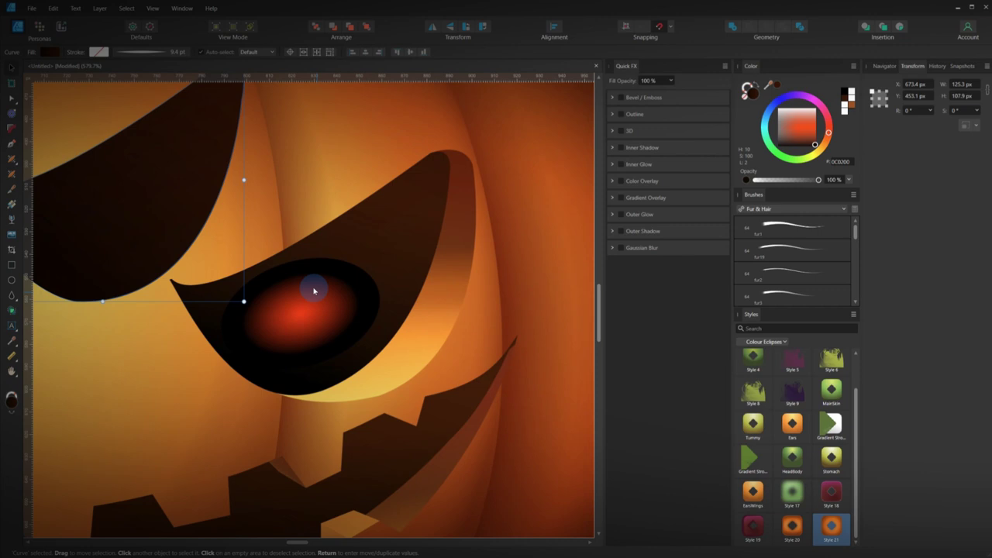
{"action": "left_click", "coordinate": [11, 280]}
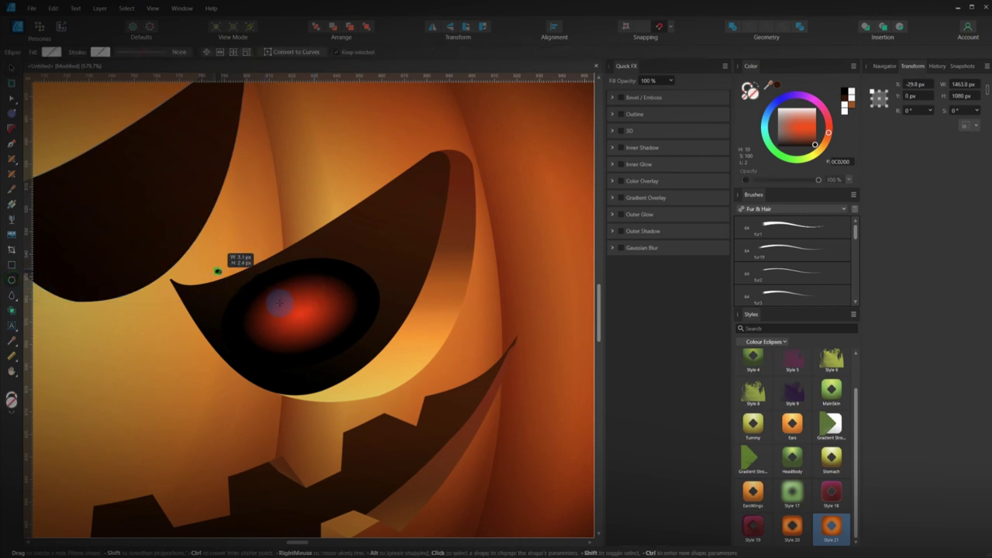
{"action": "left_click_drag", "start_coordinate": [279, 303], "coordinate": [371, 365]}
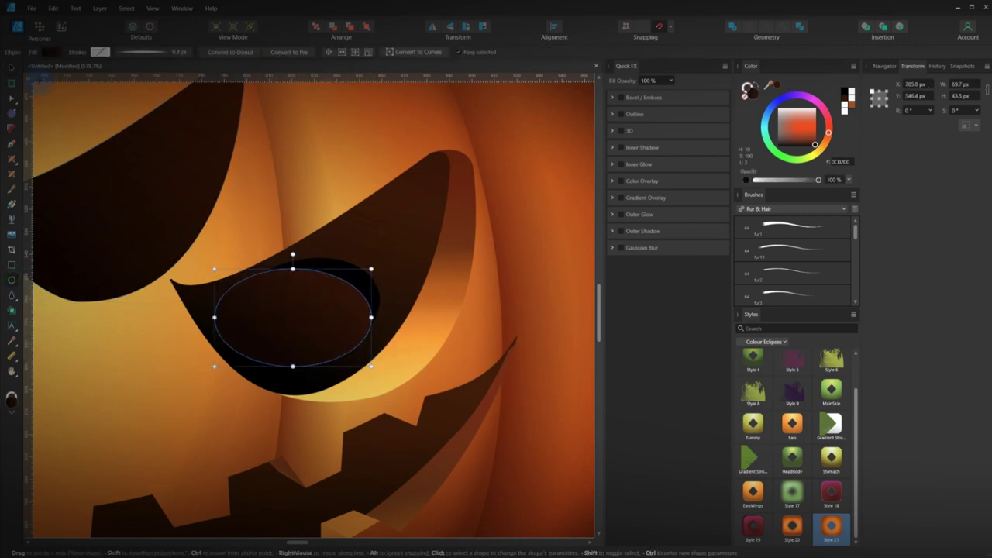
Move the ellipse clear of the reference eyeball and fill it with the black 000000 sampled from the eyeball's dark rim.
{"action": "left_click", "coordinate": [7, 67]}
{"action": "left_click_drag", "start_coordinate": [295, 295], "coordinate": [258, 349]}
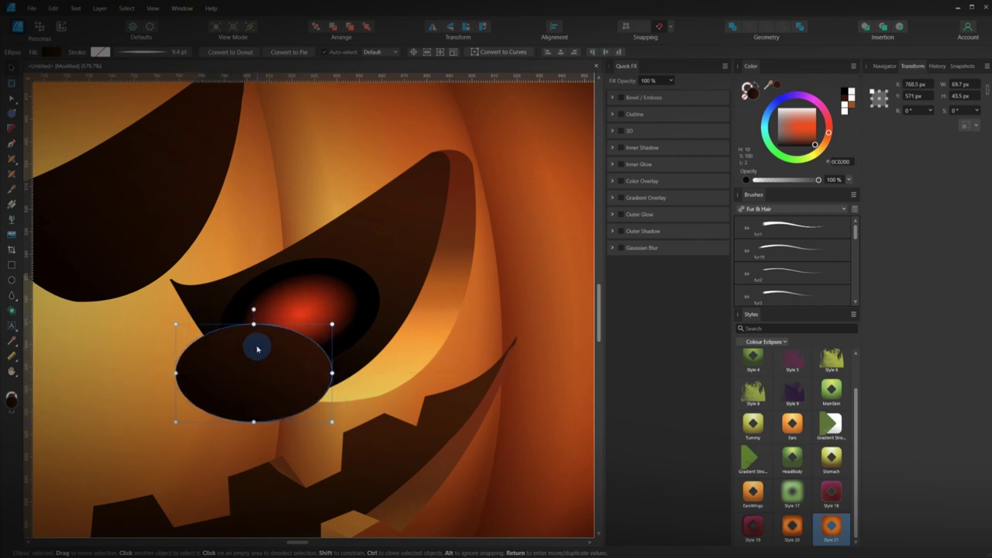
{"action": "key", "text": "i"}
{"action": "left_click", "coordinate": [313, 262]}
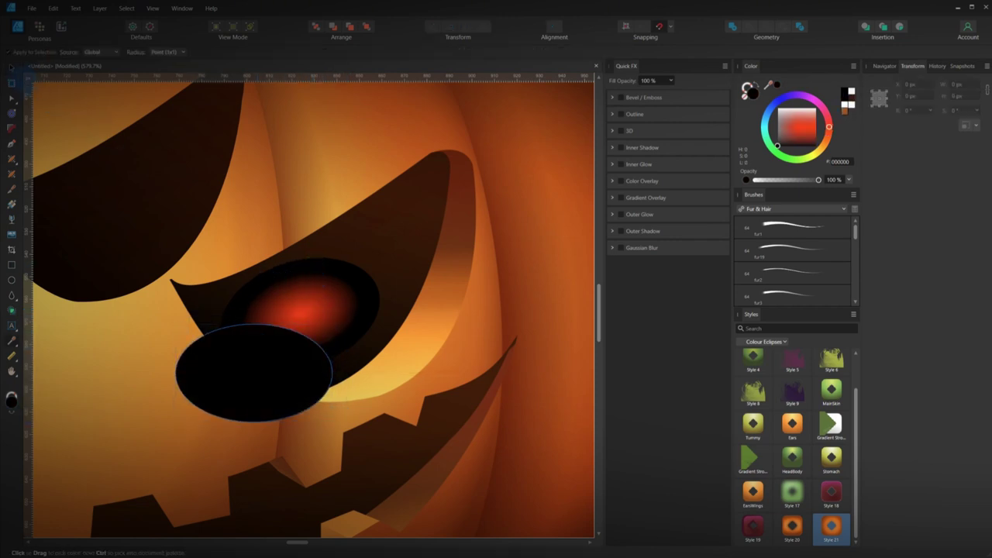
Rotate the black ellipse 10° to match the reference eyeball's tilt, and place it inside the recreated gradient eye shape.
{"action": "key", "text": "v"}
{"action": "left_click_drag", "start_coordinate": [284, 372], "coordinate": [333, 317]}
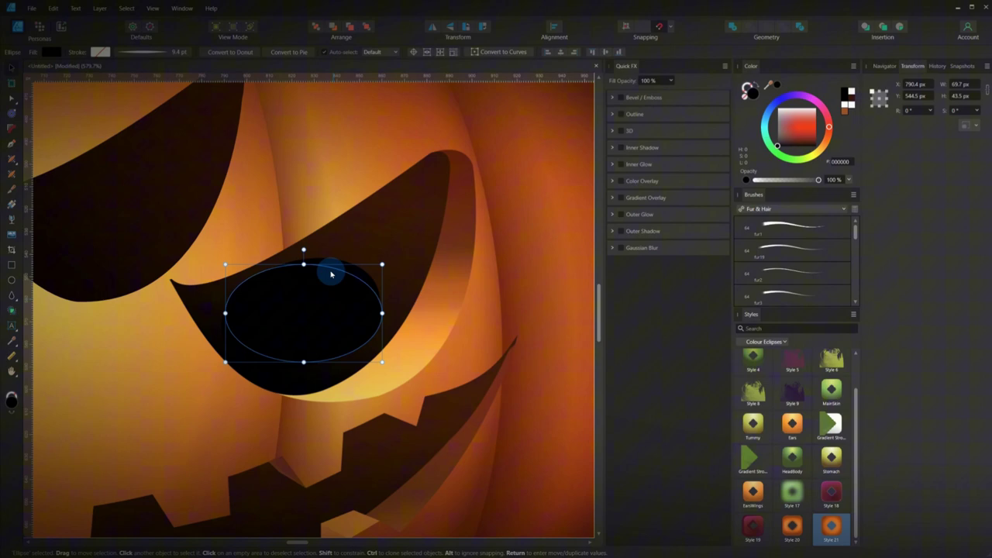
{"action": "left_click_drag", "start_coordinate": [301, 250], "coordinate": [292, 250]}
{"action": "left_click", "coordinate": [319, 285]}
{"action": "left_click_drag", "start_coordinate": [296, 289], "coordinate": [99, 205]}
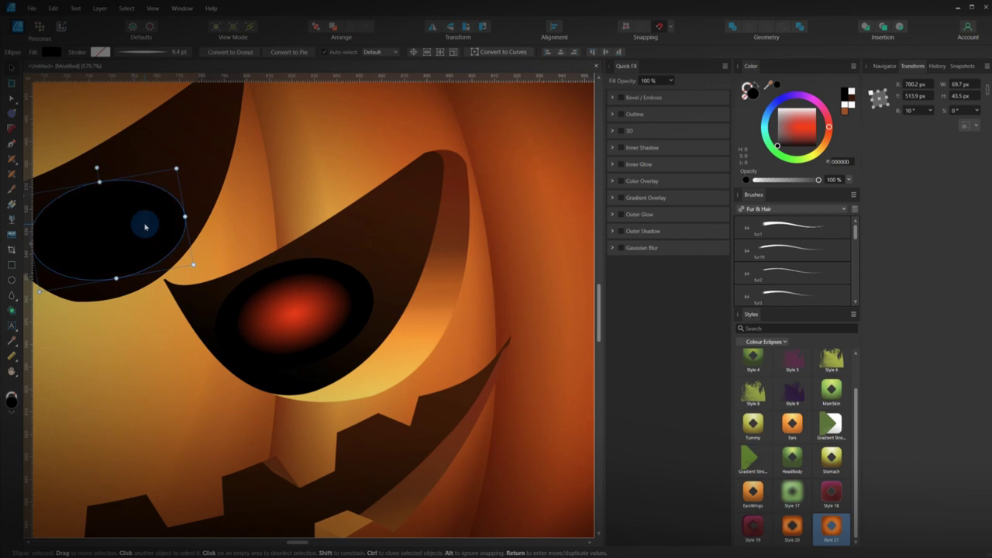
{"action": "left_click_drag", "start_coordinate": [188, 226], "coordinate": [348, 244]}
{"action": "left_click_drag", "start_coordinate": [278, 236], "coordinate": [251, 230]}
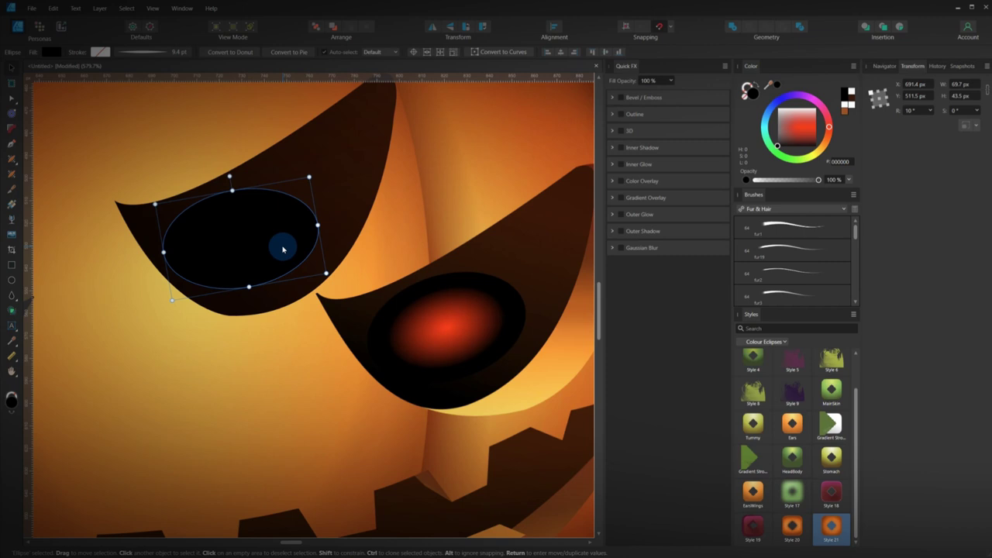
Duplicate the black ellipse in place and fill the copy with the red F50000 sampled from the reference eyeball's center.
{"action": "key", "text": "Delete"}
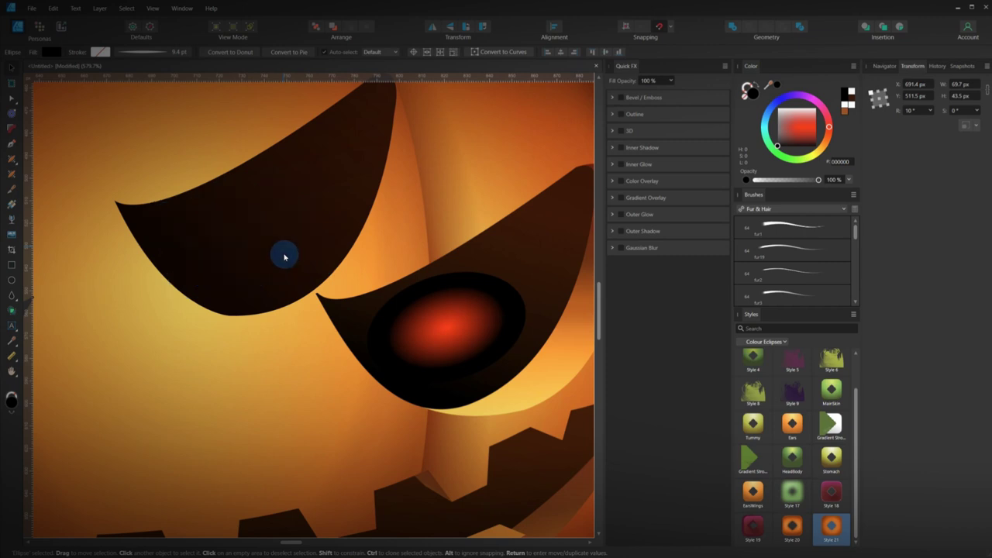
{"action": "key", "text": "ctrl+z"}
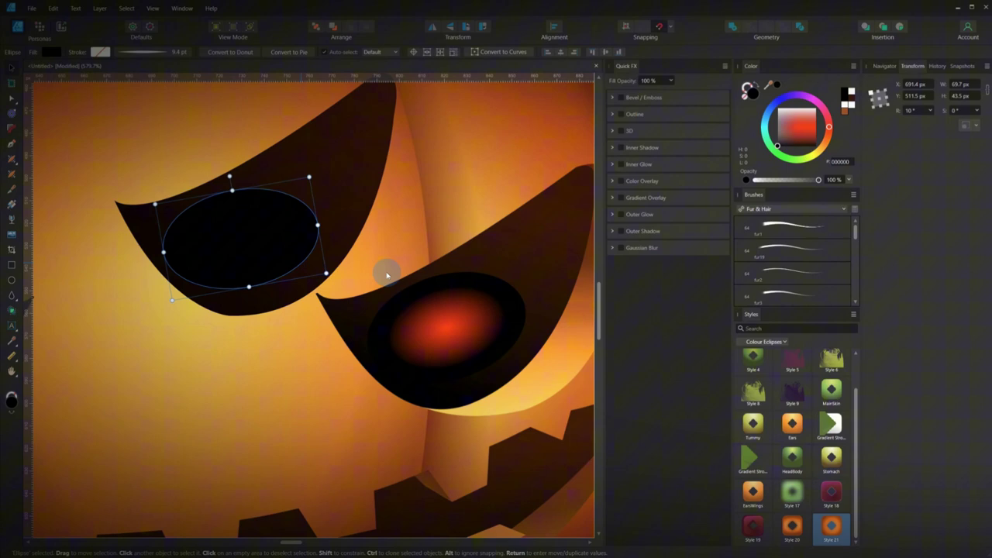
{"action": "left_click", "coordinate": [403, 272]}
{"action": "left_click", "coordinate": [223, 242]}
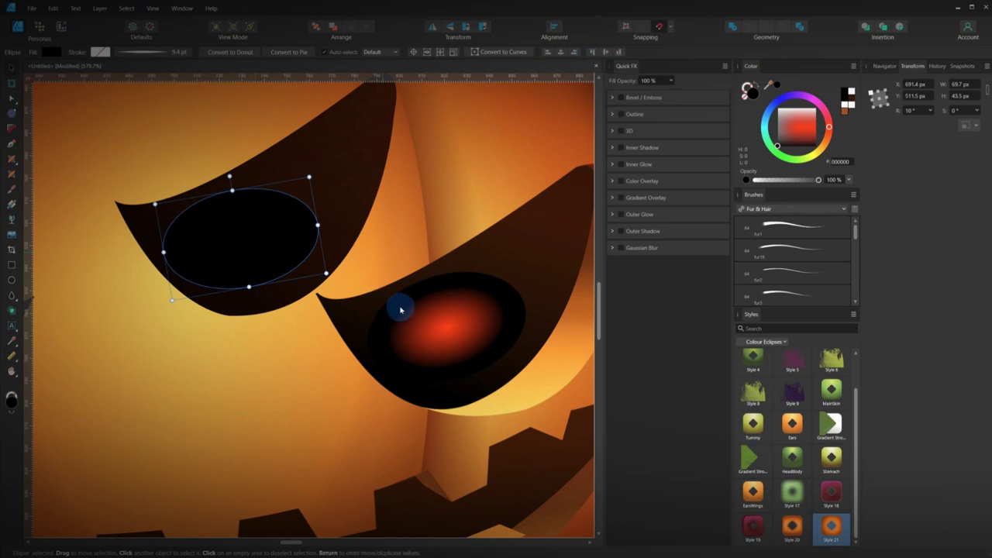
{"action": "key", "text": "i"}
{"action": "left_click", "coordinate": [449, 327]}
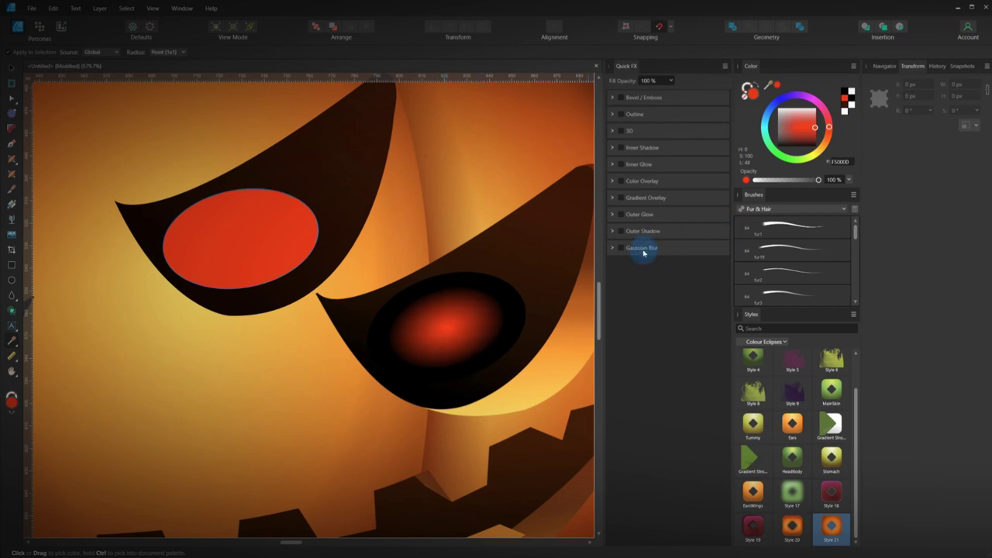
Apply a Gaussian Blur with a 4.6 px radius to the red ellipse.
{"action": "left_click", "coordinate": [609, 249]}
{"action": "left_click", "coordinate": [611, 250]}
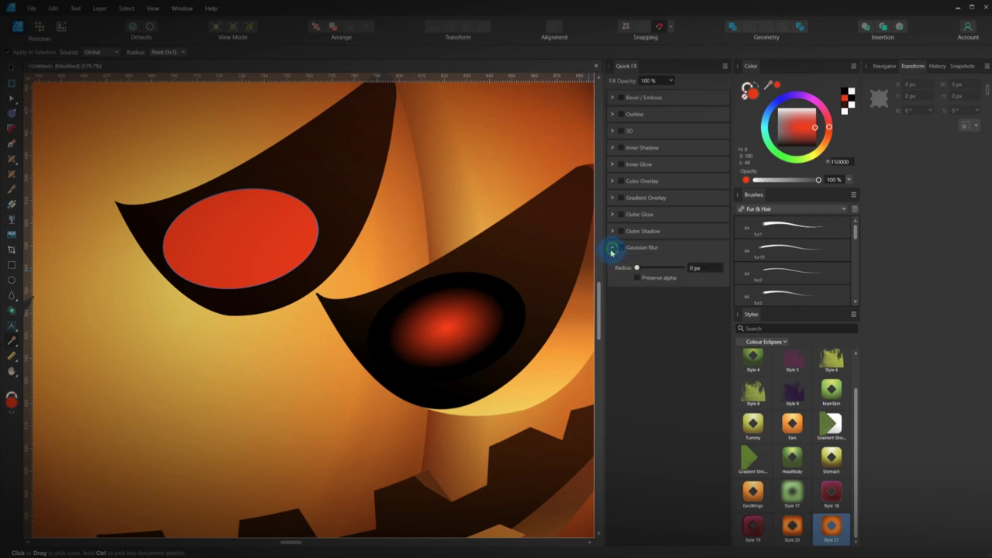
{"action": "left_click_drag", "start_coordinate": [637, 268], "coordinate": [649, 269]}
{"action": "left_click", "coordinate": [315, 250]}
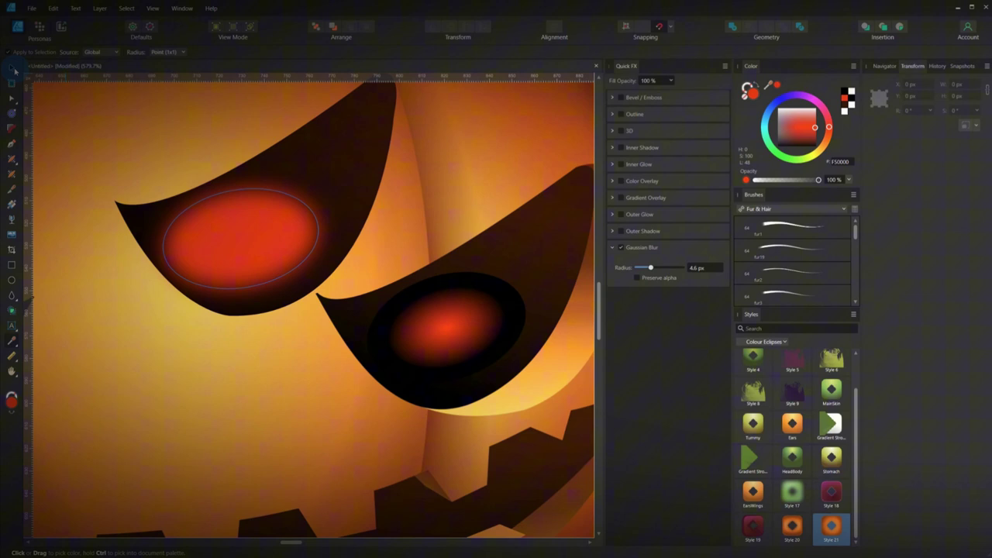
Shrink the red ellipse about its center to about 33.8 × 21.5 px and turn off its Gaussian Blur.
{"action": "left_click", "coordinate": [12, 68]}
{"action": "left_click_drag", "start_coordinate": [325, 274], "coordinate": [247, 245]}
{"action": "left_click", "coordinate": [284, 289]}
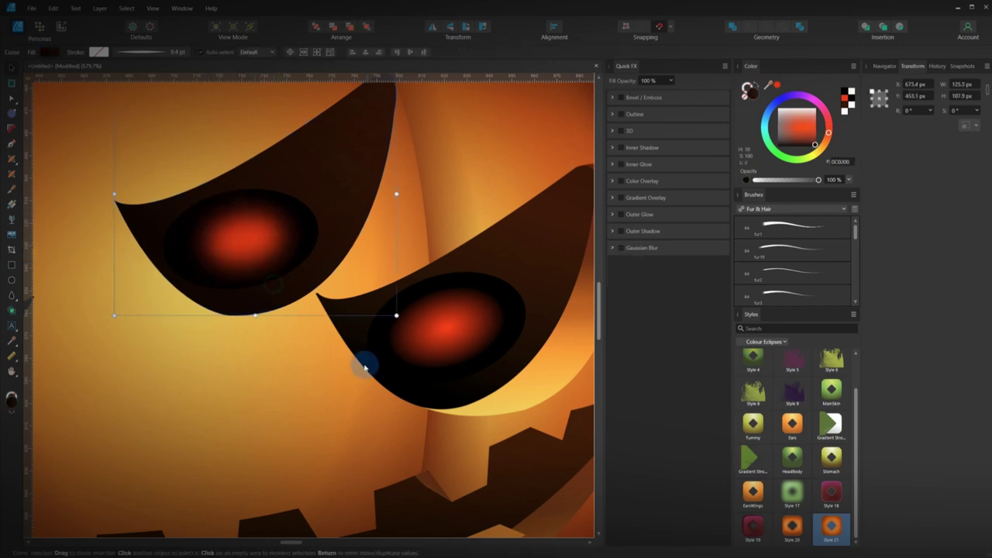
{"action": "left_click", "coordinate": [267, 242]}
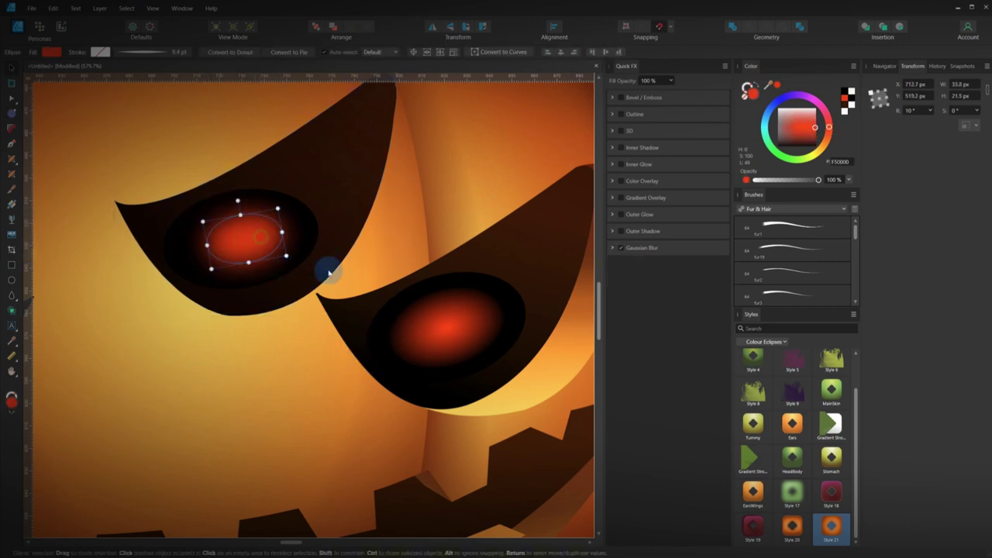
{"action": "left_click", "coordinate": [620, 248]}
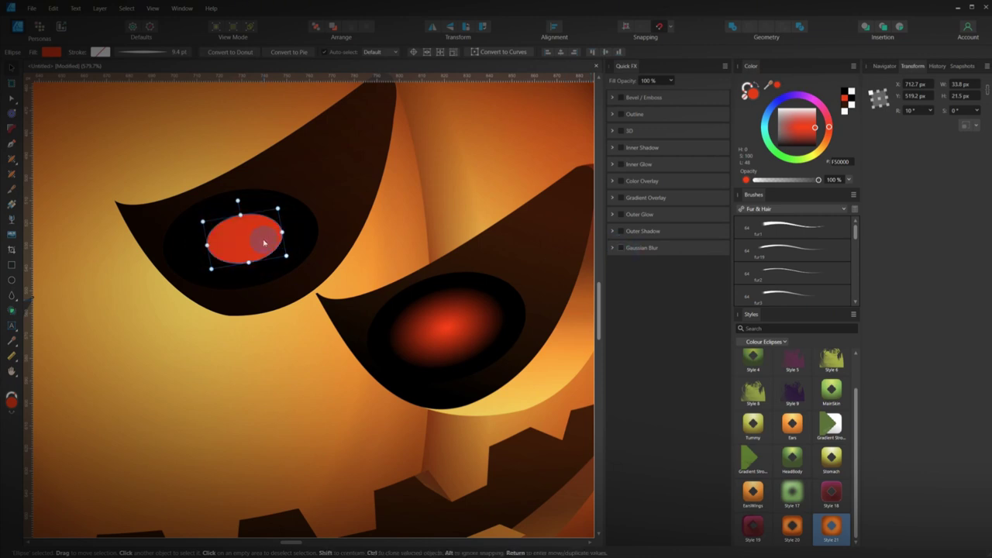
Give the red ellipse an elliptical gradient fill running outward from its center toward the edge.
{"action": "key", "text": "g"}
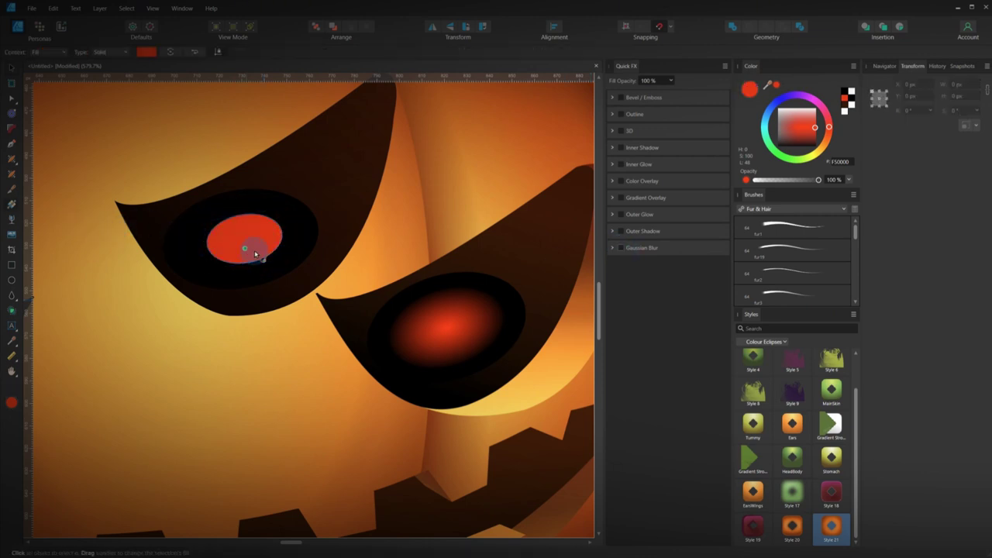
{"action": "left_click_drag", "start_coordinate": [241, 235], "coordinate": [270, 246]}
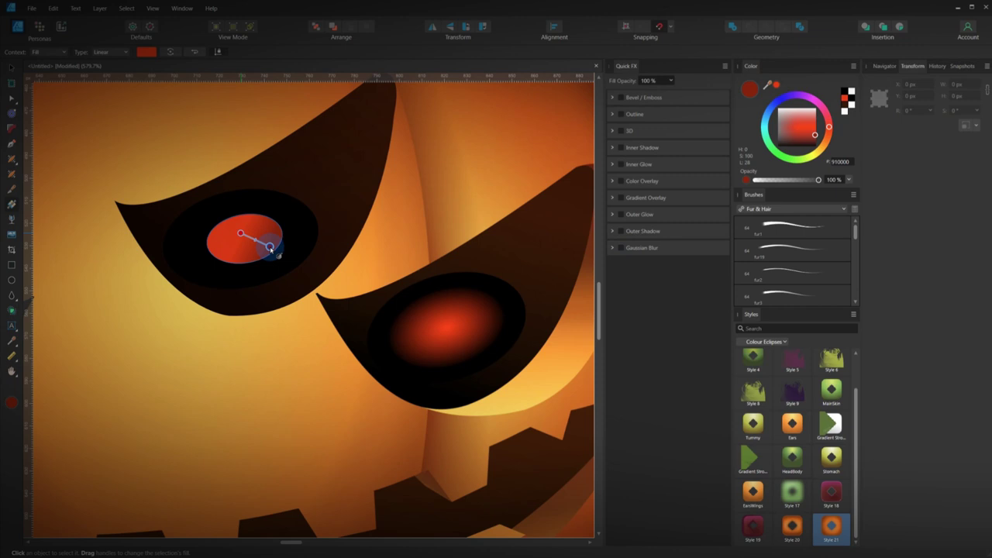
{"action": "left_click", "coordinate": [117, 53]}
{"action": "left_click", "coordinate": [118, 96]}
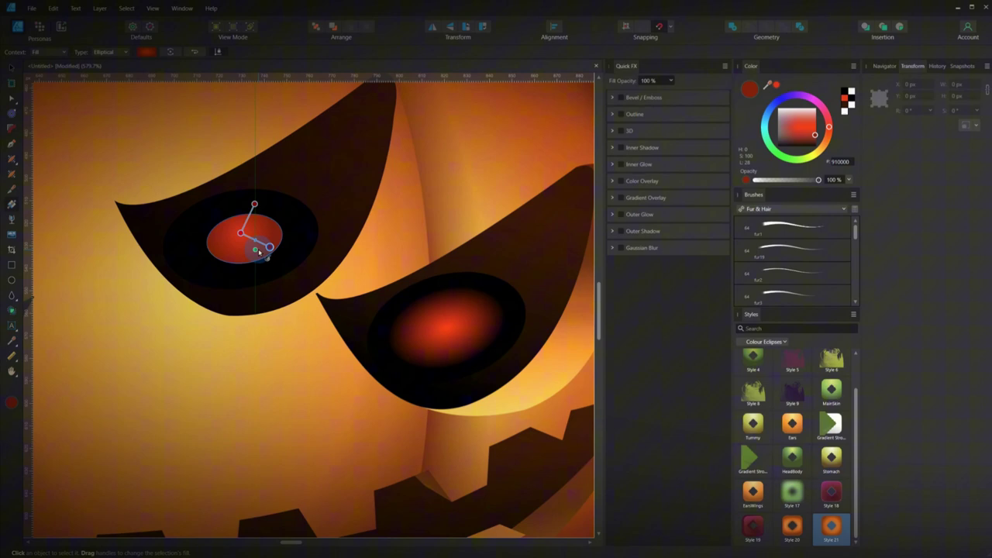
Set the elliptical gradient's outer stop to the dark red 430001 sampled from the reference glow's edge, and nudge the gradient's center.
{"action": "scroll", "coordinate": [259, 251], "scroll_direction": "up", "scroll_amount": 2}
{"action": "scroll", "coordinate": [266, 259], "scroll_direction": "up", "scroll_amount": 1}
{"action": "scroll", "coordinate": [283, 259], "scroll_direction": "down", "scroll_amount": 3}
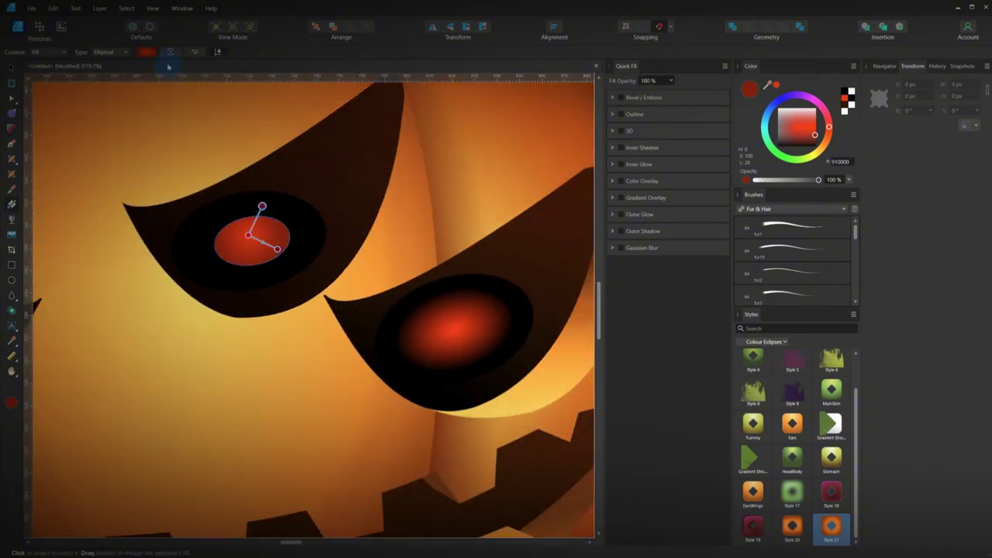
{"action": "left_click", "coordinate": [146, 52]}
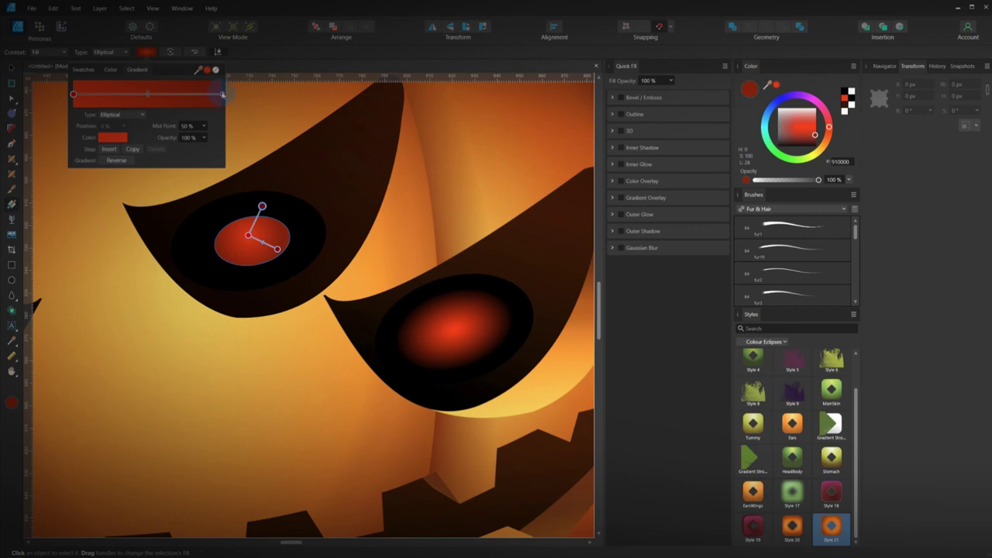
{"action": "left_click", "coordinate": [223, 95]}
{"action": "left_click", "coordinate": [107, 137]}
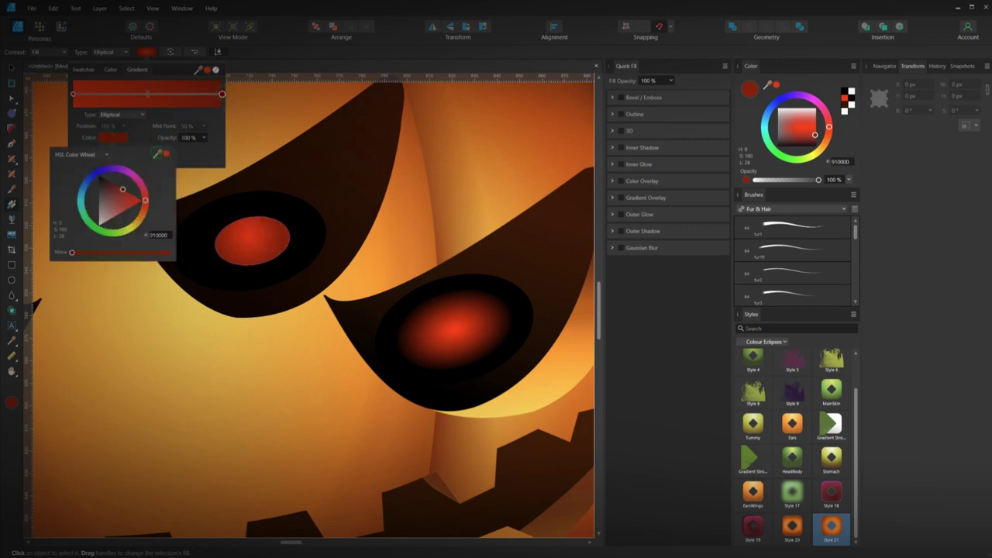
{"action": "left_click_drag", "start_coordinate": [159, 154], "coordinate": [467, 288]}
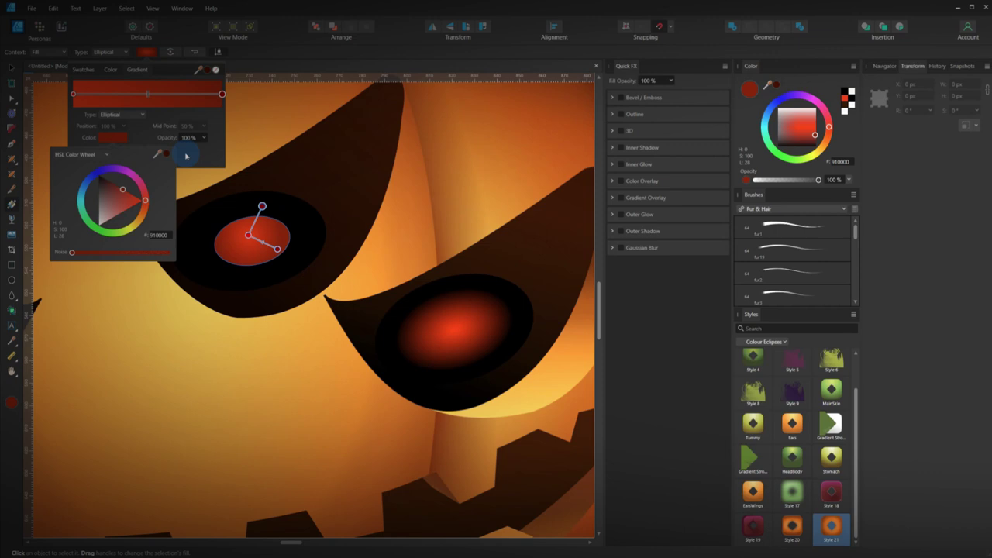
{"action": "left_click", "coordinate": [166, 154]}
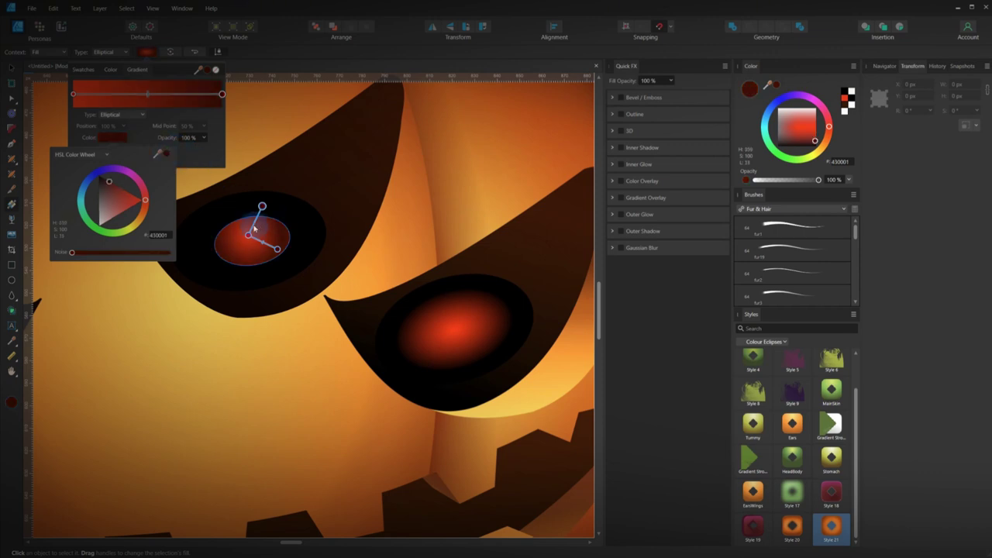
{"action": "mouse_move", "coordinate": [248, 233]}
{"action": "left_mouse_down"}
{"action": "mouse_move", "coordinate": [265, 242]}
{"action": "mouse_move", "coordinate": [294, 231]}
{"action": "mouse_move", "coordinate": [252, 237]}
{"action": "left_mouse_up"}
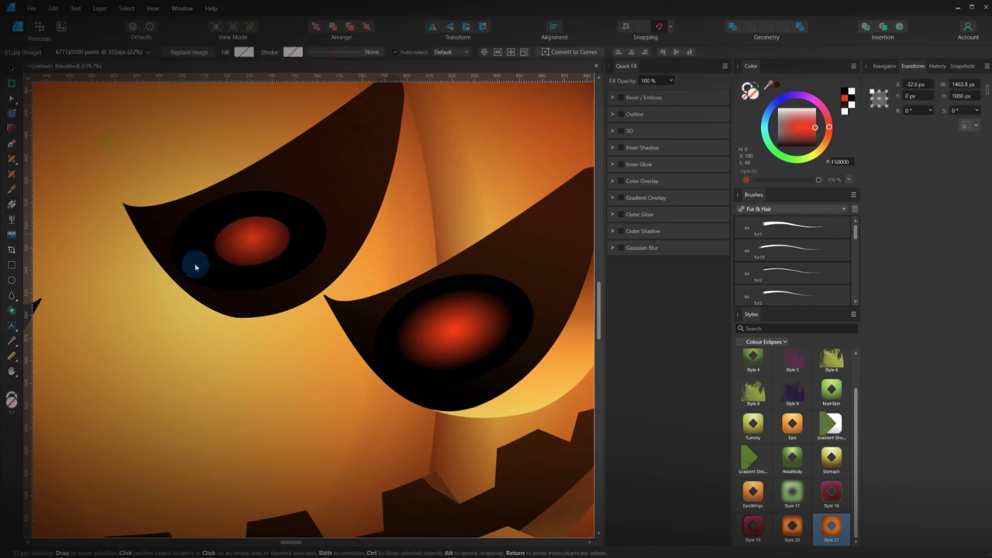
Add an intermediate stop to the red ellipse's gradient at about the 81% position.
{"action": "key", "text": "v"}
{"action": "scroll", "coordinate": [261, 248], "scroll_direction": "up", "scroll_amount": 3}
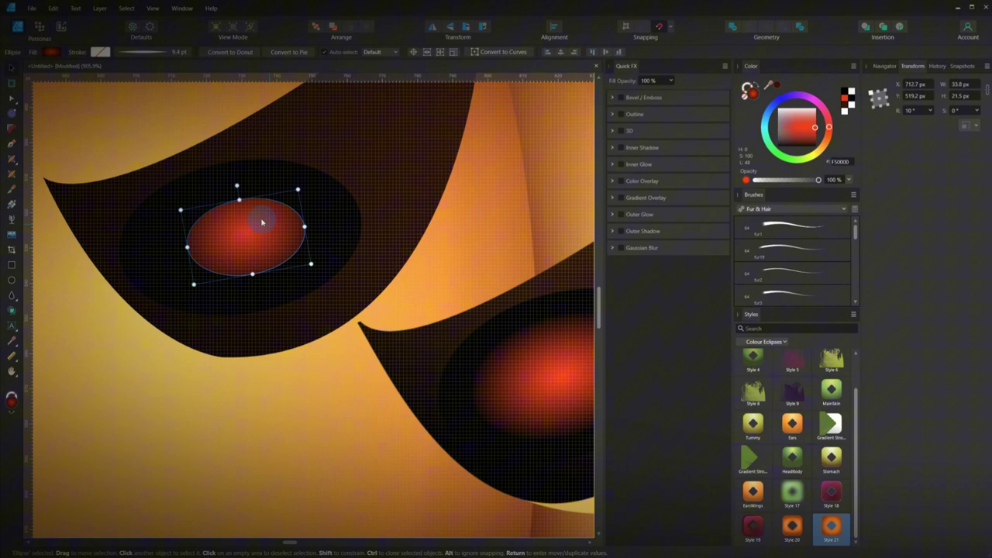
{"action": "left_click", "coordinate": [50, 51]}
{"action": "left_click", "coordinate": [137, 94]}
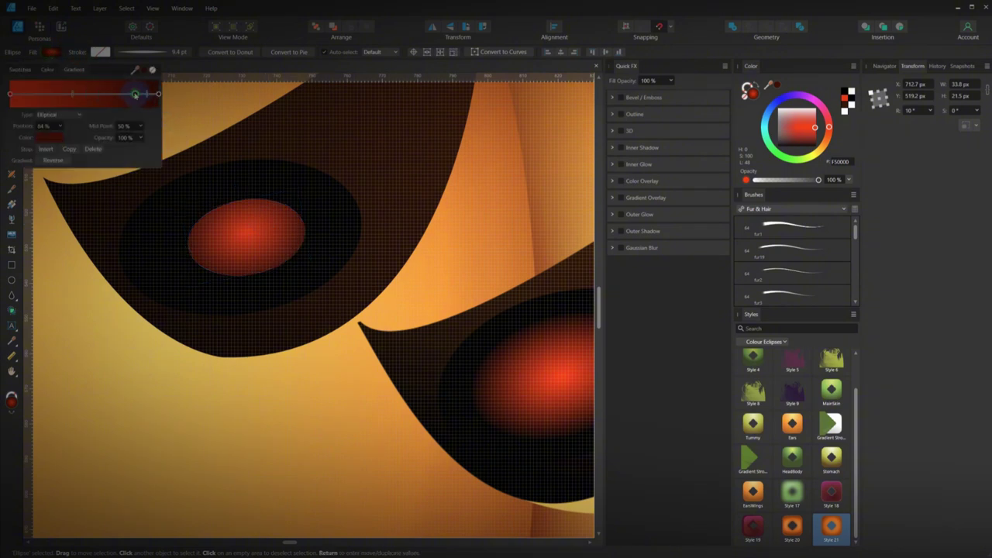
{"action": "left_click_drag", "start_coordinate": [134, 98], "coordinate": [125, 100]}
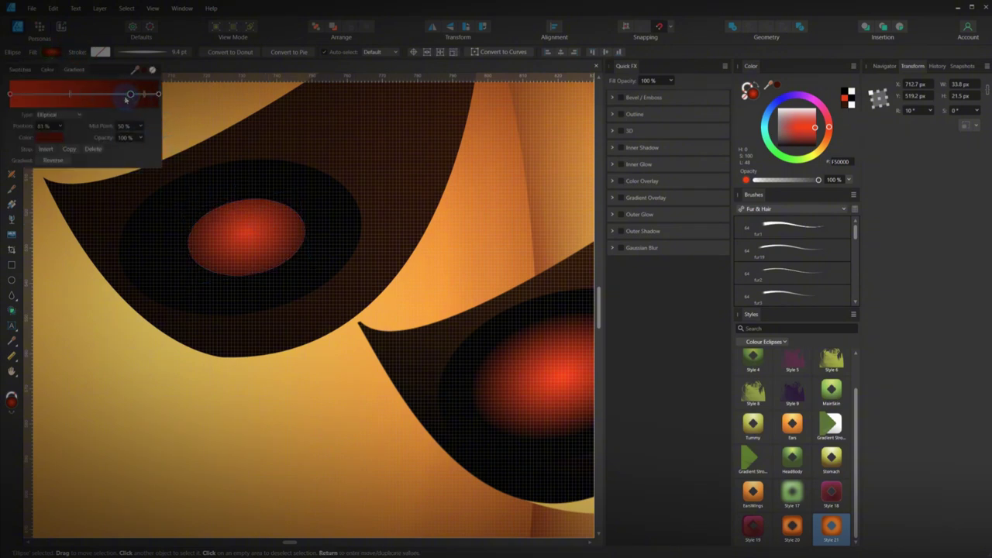
{"action": "left_click", "coordinate": [206, 160]}
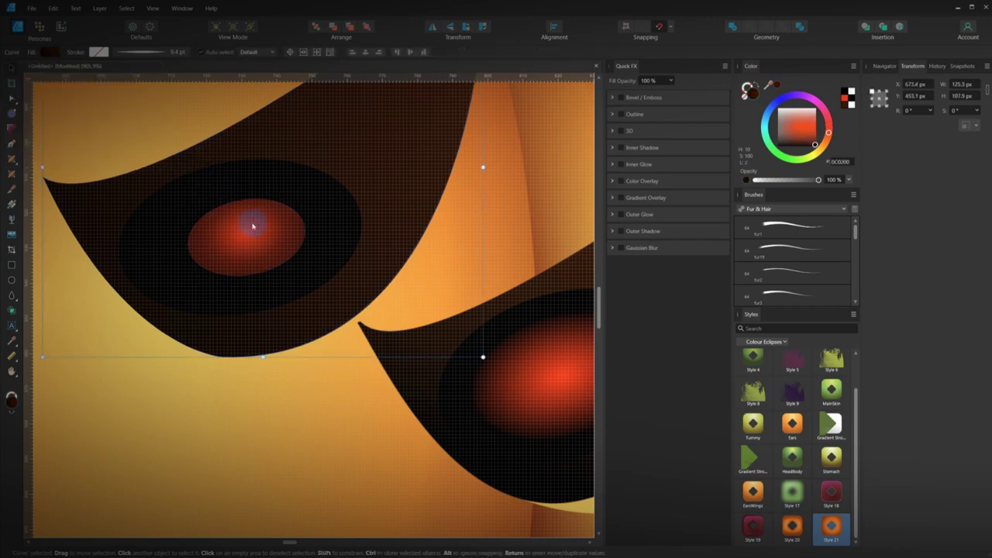
Apply an elliptical transparency to the red ellipse that fades it out toward its edge, and slightly adjust the outer handle.
{"action": "scroll", "coordinate": [238, 240], "scroll_direction": "down", "scroll_amount": 3}
{"action": "left_click", "coordinate": [252, 268]}
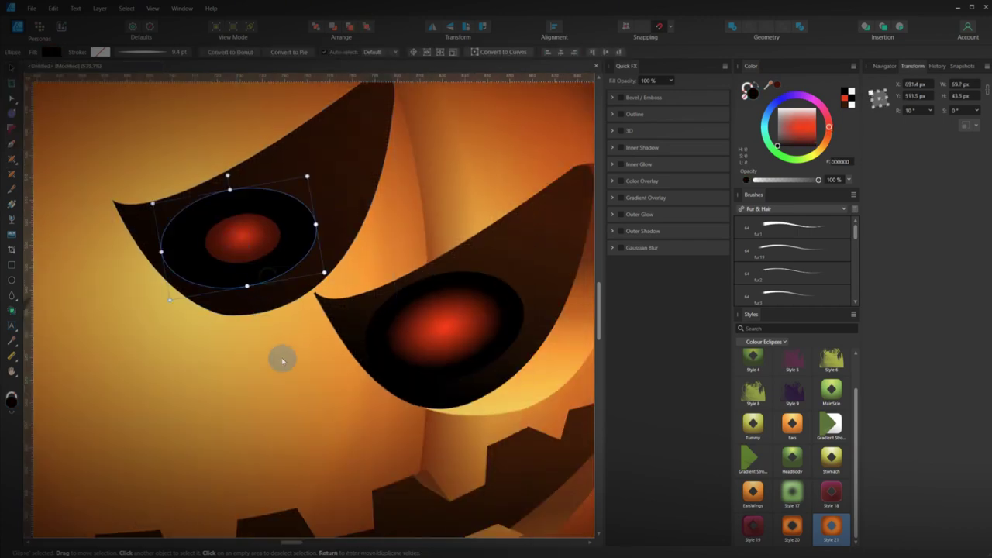
{"action": "scroll", "coordinate": [473, 314], "scroll_direction": "up", "scroll_amount": 2}
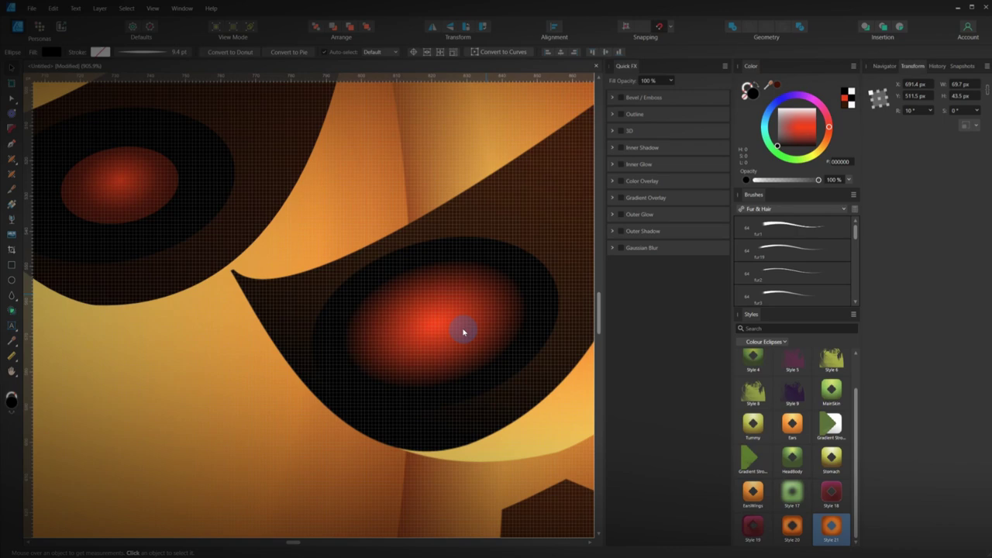
{"action": "scroll", "coordinate": [465, 299], "scroll_direction": "down", "scroll_amount": 2}
{"action": "left_click", "coordinate": [252, 233]}
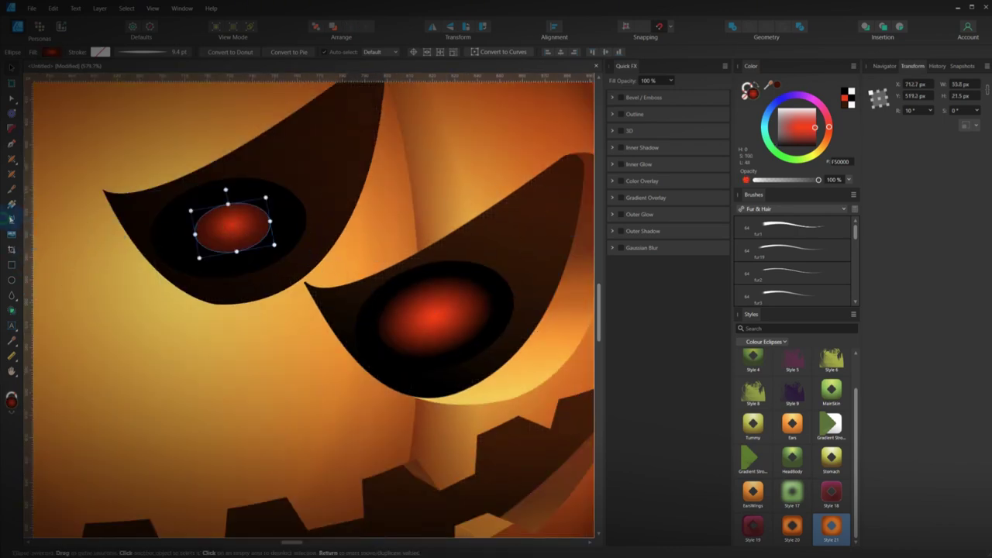
{"action": "left_click", "coordinate": [11, 219]}
{"action": "left_click", "coordinate": [53, 52]}
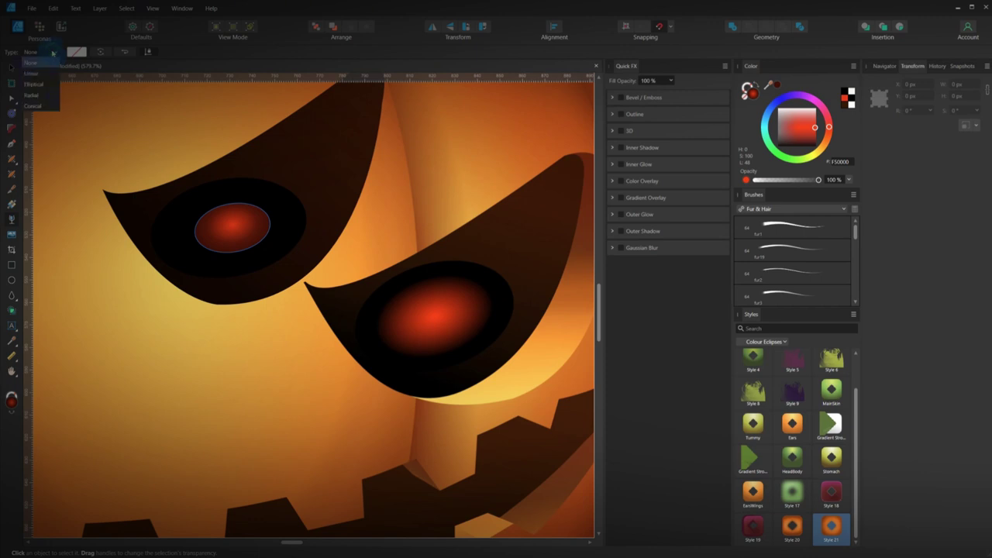
{"action": "left_click", "coordinate": [39, 84]}
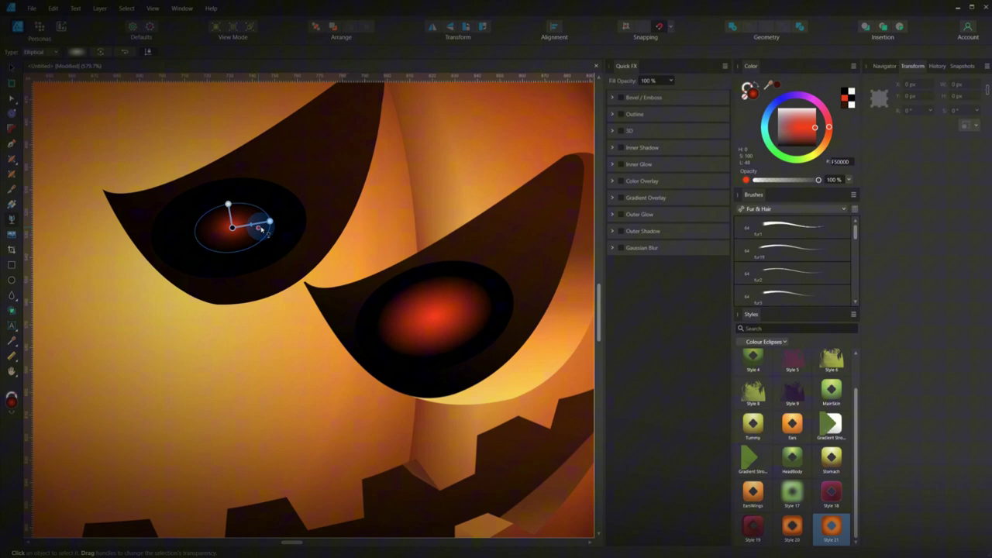
{"action": "mouse_move", "coordinate": [269, 222]}
{"action": "left_mouse_down"}
{"action": "mouse_move", "coordinate": [286, 218]}
{"action": "mouse_move", "coordinate": [269, 219]}
{"action": "left_mouse_up"}
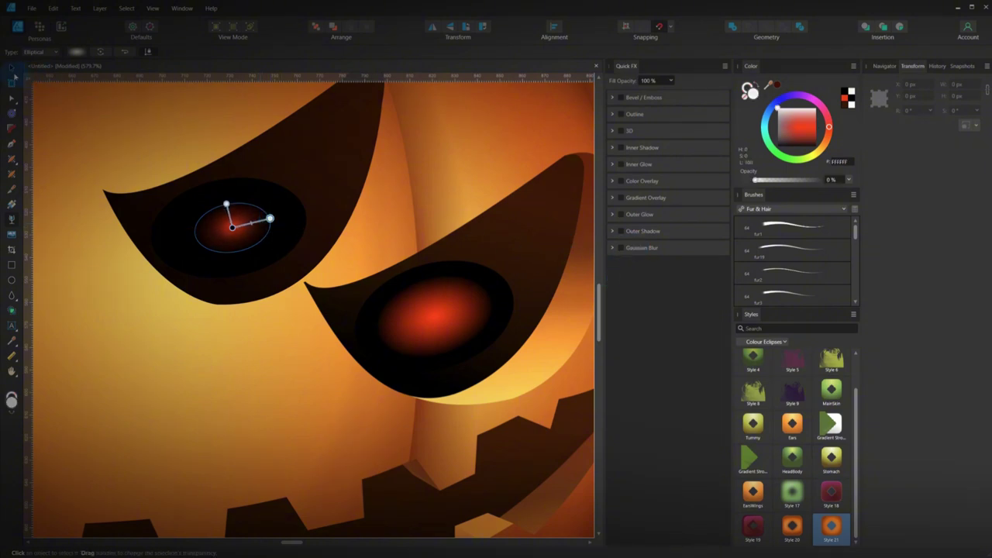
Enlarge the red ellipse inside the left eye's black eyeball to about 55.8 × 36.8 px.
{"action": "left_click", "coordinate": [11, 67]}
{"action": "left_click", "coordinate": [213, 297]}
{"action": "left_click", "coordinate": [258, 230]}
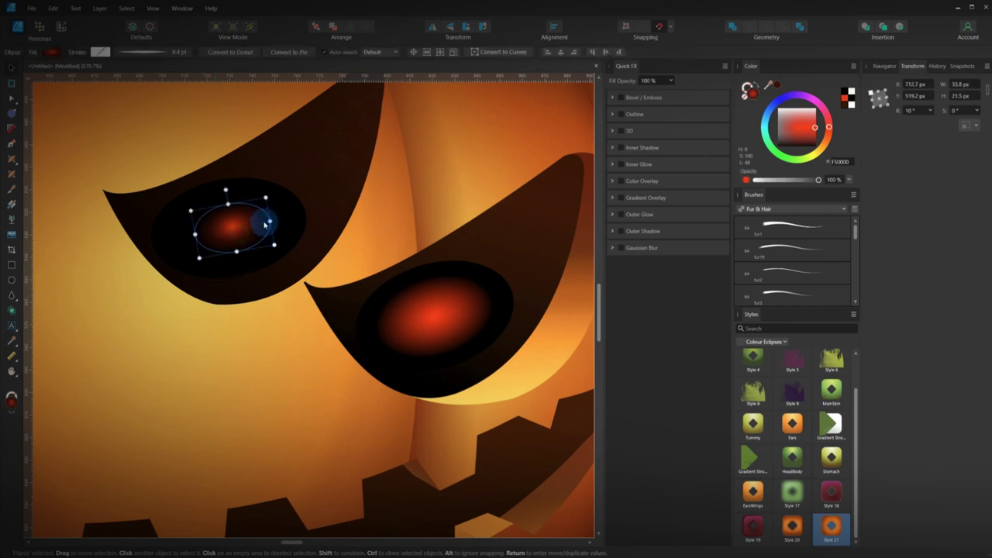
{"action": "left_click_drag", "start_coordinate": [268, 221], "coordinate": [294, 216]}
{"action": "left_click_drag", "start_coordinate": [239, 201], "coordinate": [236, 177]}
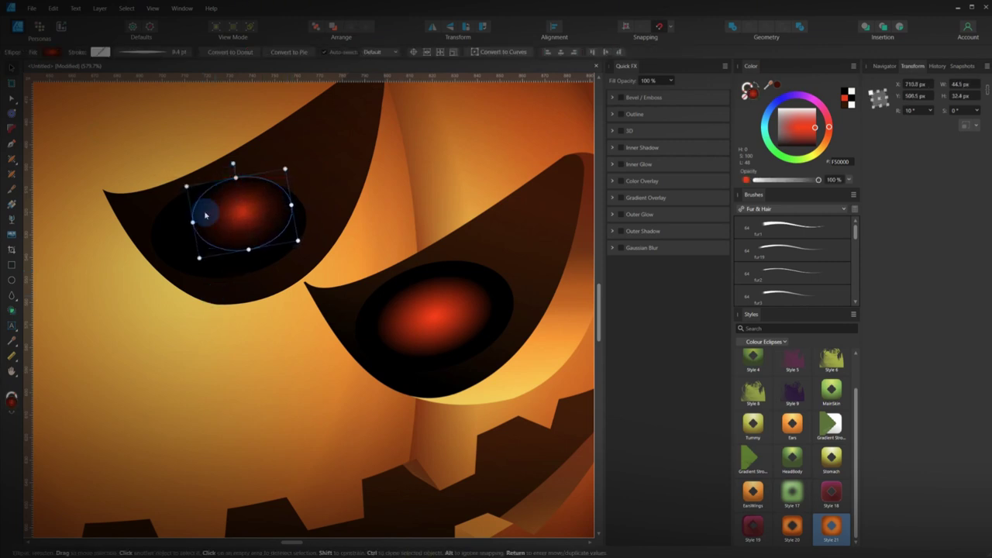
{"action": "left_click_drag", "start_coordinate": [197, 226], "coordinate": [152, 239]}
{"action": "left_click_drag", "start_coordinate": [221, 263], "coordinate": [238, 245]}
{"action": "left_click_drag", "start_coordinate": [259, 294], "coordinate": [262, 296]}
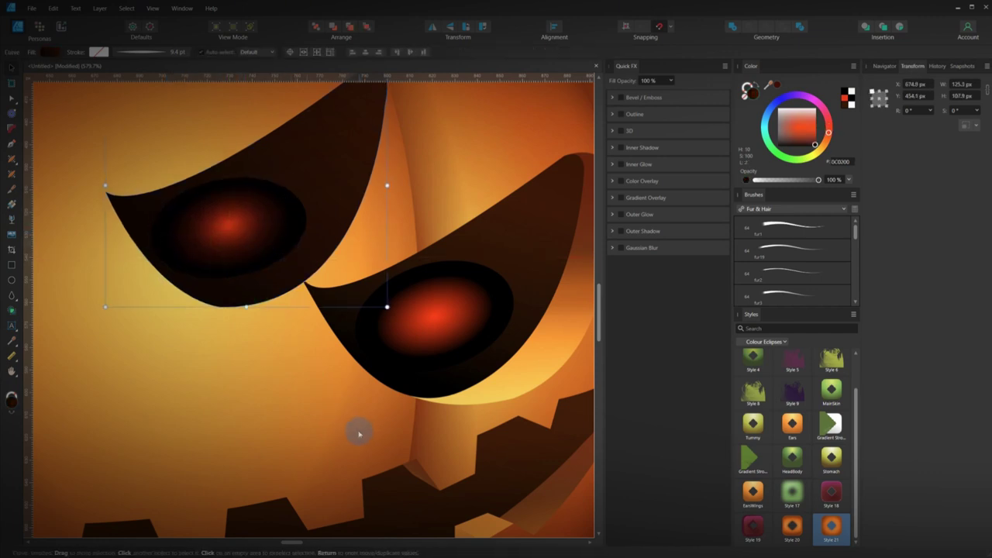
Remove the elliptical transparency from the enlarged red ellipse by setting its transparency type to None.
{"action": "left_click", "coordinate": [243, 239]}
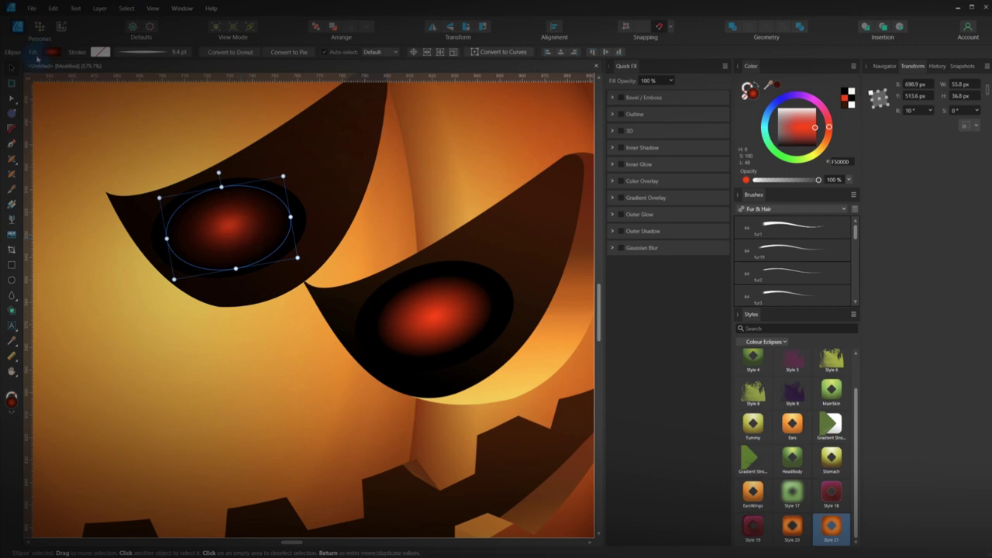
{"action": "left_click", "coordinate": [13, 221]}
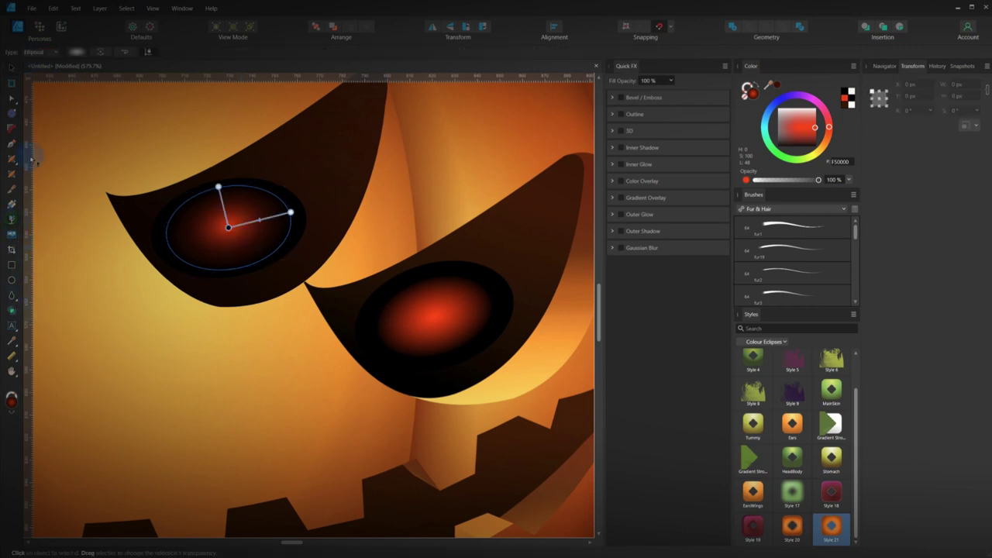
{"action": "left_click", "coordinate": [39, 52]}
{"action": "left_click", "coordinate": [44, 63]}
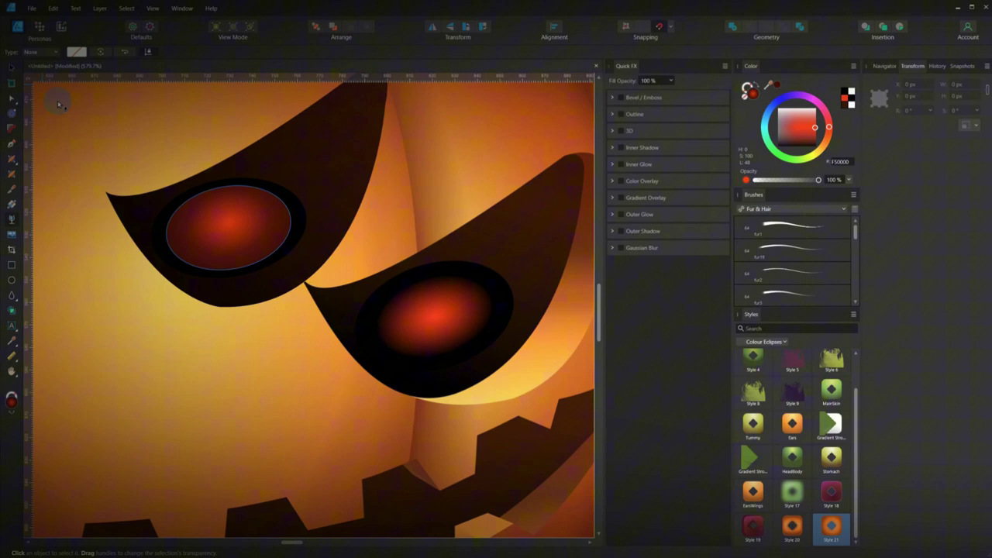
{"action": "left_click", "coordinate": [15, 74]}
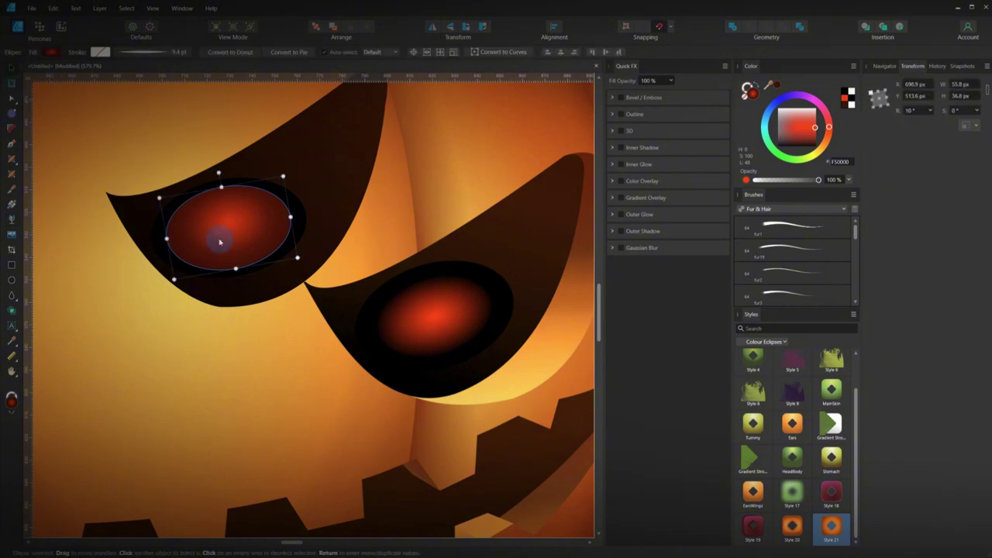
Apply a 0.7 px Gaussian Blur to the red ellipse, flatten it to about 27.5 px tall and narrow it slightly.
{"action": "left_click", "coordinate": [620, 248]}
{"action": "left_click_drag", "start_coordinate": [650, 268], "coordinate": [644, 268]}
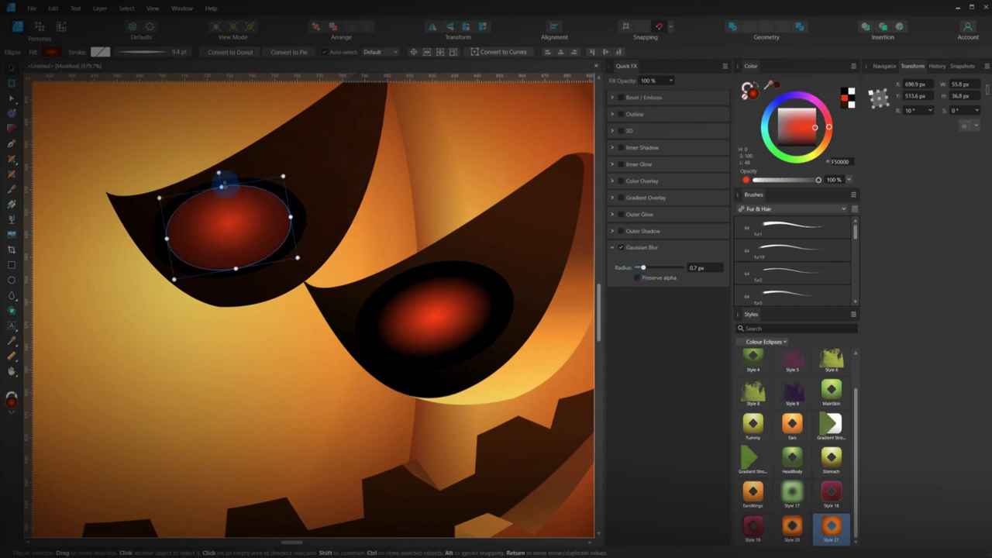
{"action": "left_click_drag", "start_coordinate": [222, 183], "coordinate": [222, 196]}
{"action": "left_click_drag", "start_coordinate": [234, 270], "coordinate": [233, 256]}
{"action": "left_click_drag", "start_coordinate": [289, 217], "coordinate": [284, 217]}
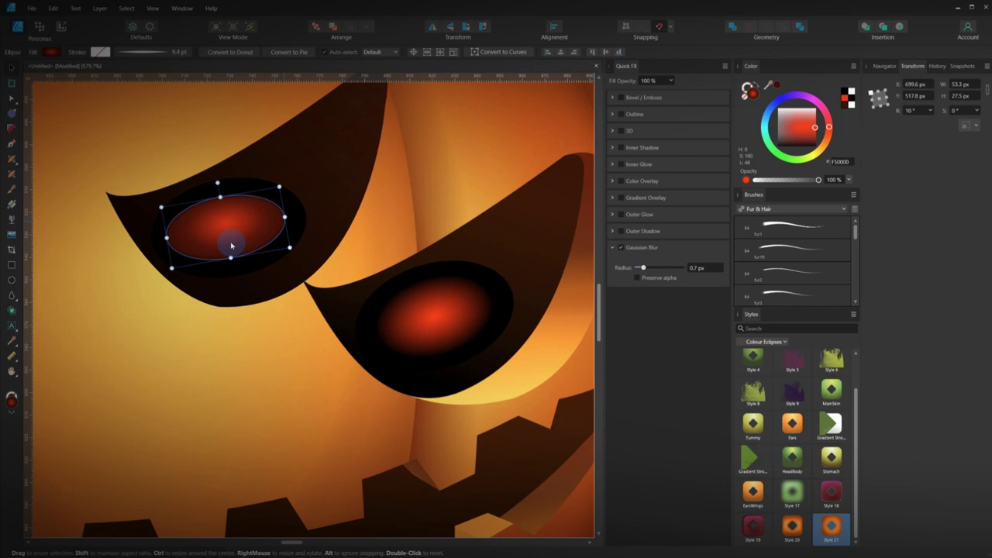
{"action": "left_click_drag", "start_coordinate": [167, 237], "coordinate": [170, 236]}
{"action": "left_click", "coordinate": [193, 281]}
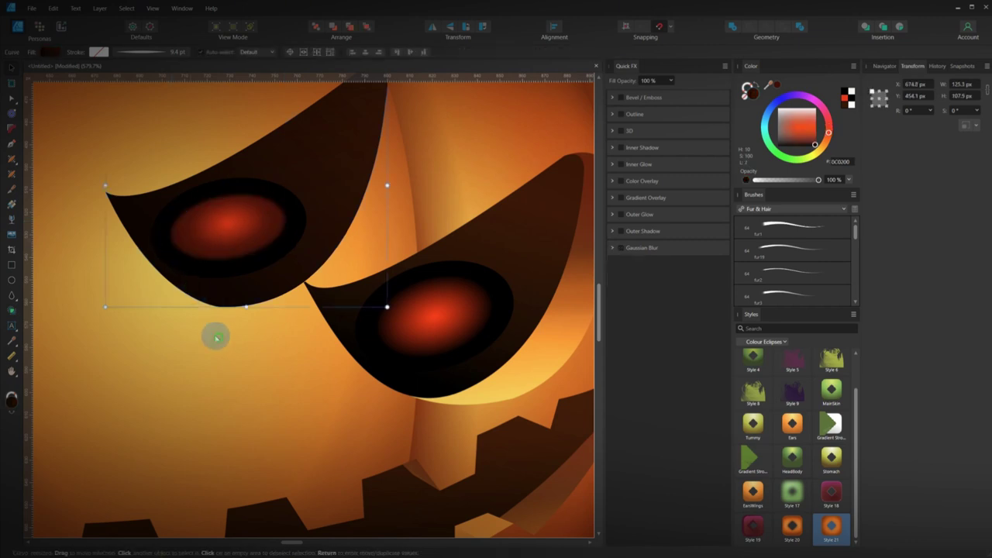
Select the red ellipse together with the black eyeball and shift both slightly to the right within the carved eye.
{"action": "left_click", "coordinate": [228, 349]}
{"action": "scroll", "coordinate": [241, 355], "scroll_direction": "down", "scroll_amount": 1}
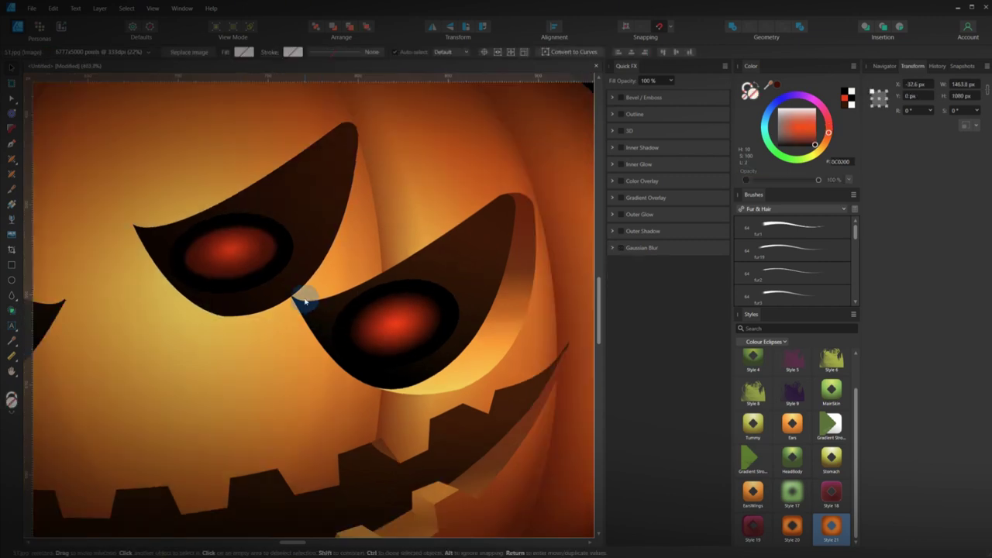
{"action": "left_click", "coordinate": [279, 248]}
{"action": "mouse_move", "coordinate": [284, 249]}
{"action": "left_mouse_down"}
{"action": "mouse_move", "coordinate": [399, 307]}
{"action": "mouse_move", "coordinate": [456, 319]}
{"action": "mouse_move", "coordinate": [283, 248]}
{"action": "mouse_move", "coordinate": [292, 251]}
{"action": "left_mouse_up"}
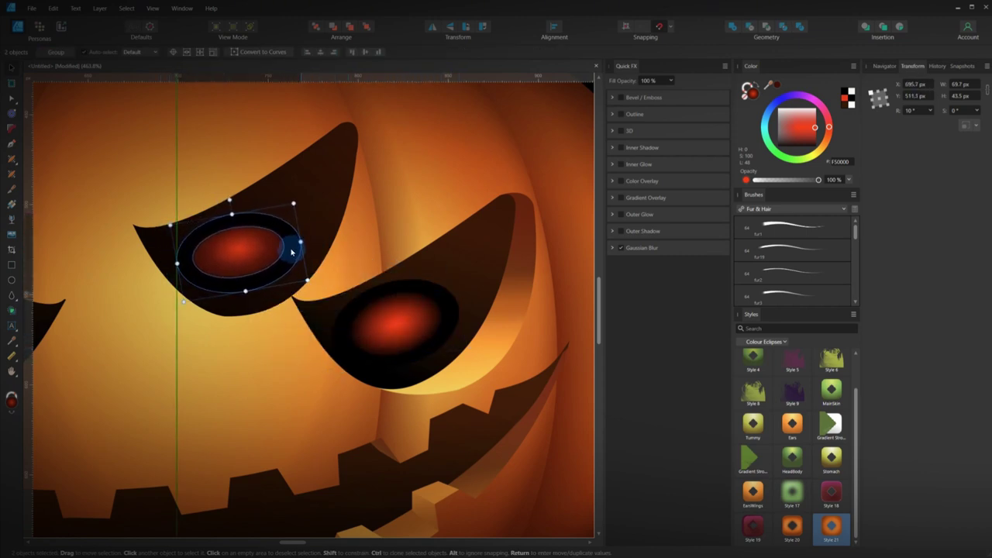
{"action": "left_click", "coordinate": [470, 282]}
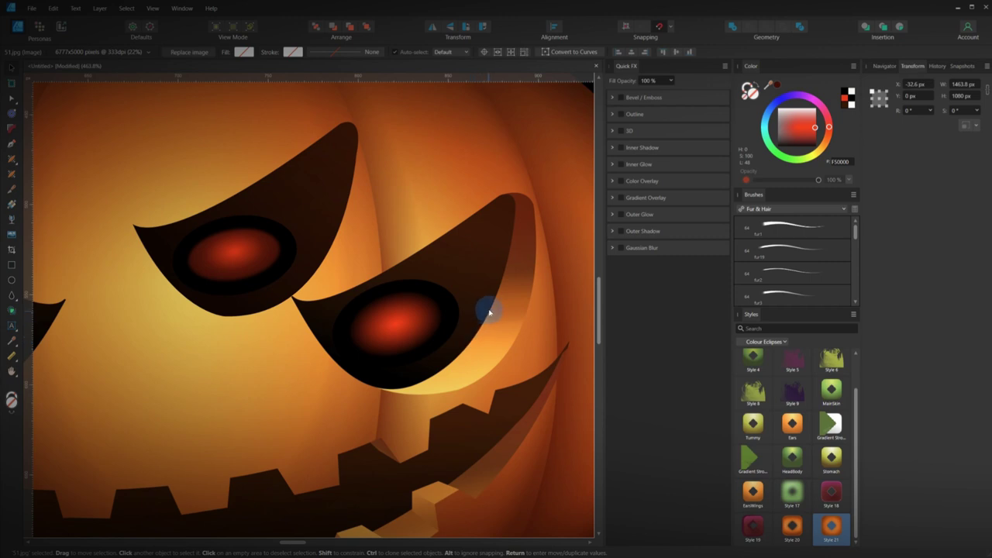
Trace the outer contour of the reference eye's lit carved edge as a Pen curve about 90 × 112 px, with a straight inner side.
{"action": "left_click_drag", "start_coordinate": [443, 317], "coordinate": [382, 298]}
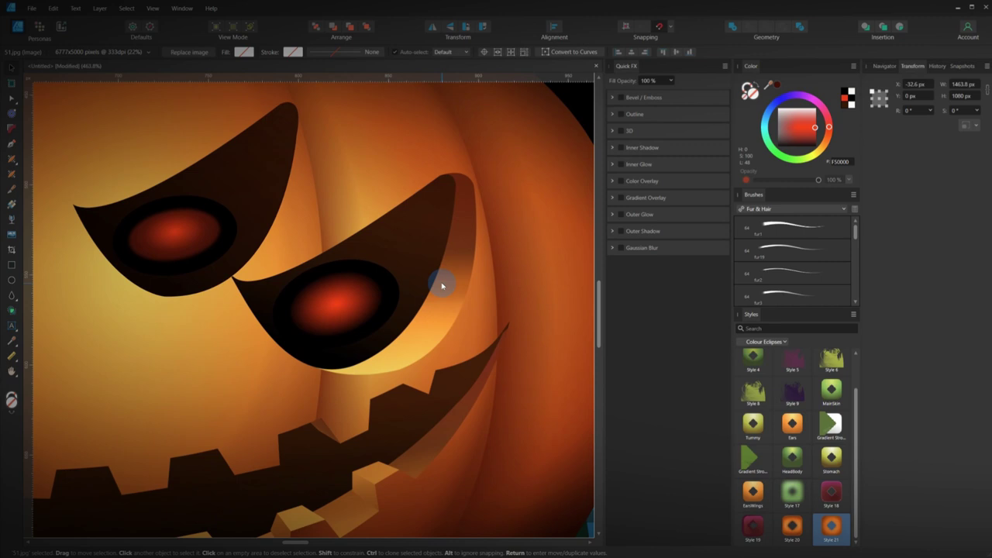
{"action": "key", "text": "p"}
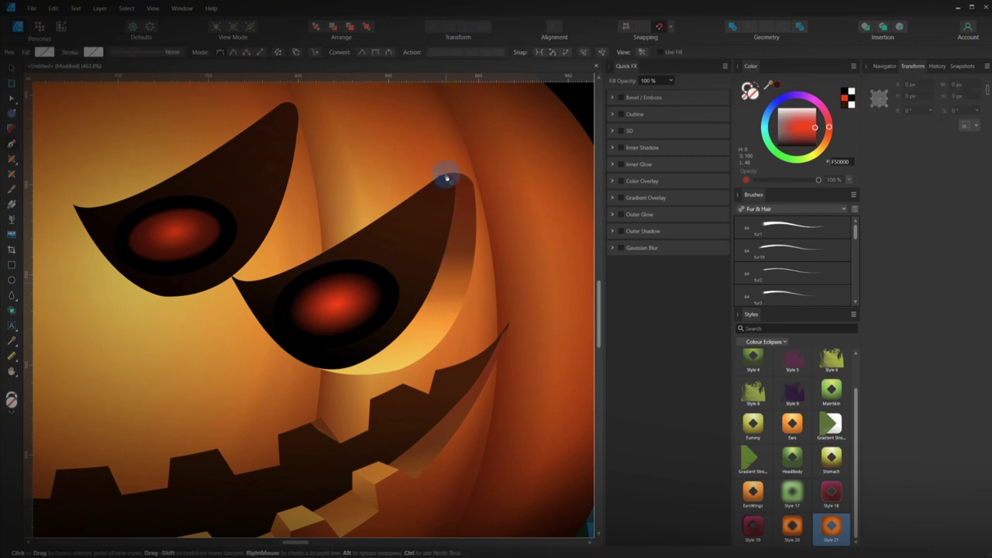
{"action": "left_click", "coordinate": [447, 177]}
{"action": "left_click", "coordinate": [316, 367]}
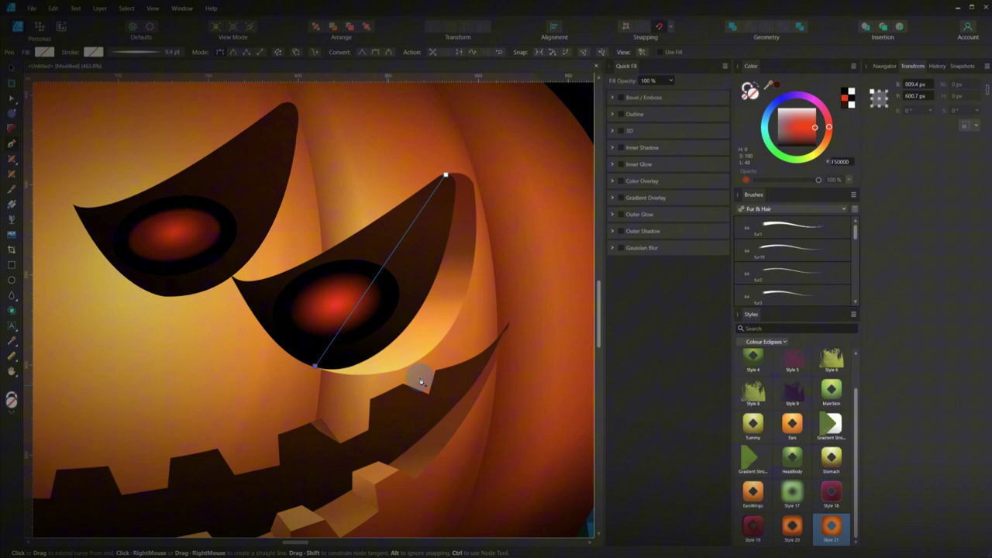
{"action": "left_click_drag", "start_coordinate": [438, 345], "coordinate": [473, 304]}
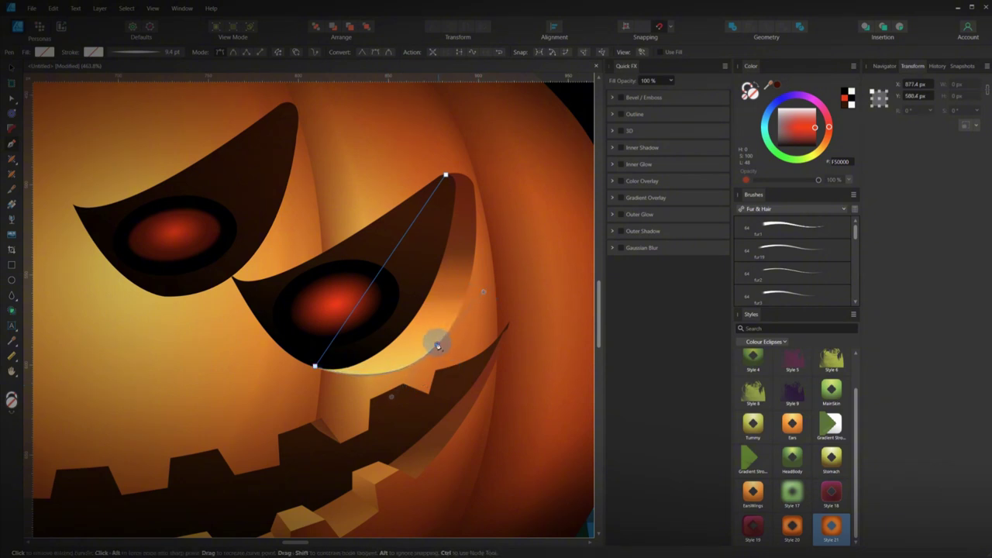
{"action": "left_click", "coordinate": [437, 344]}
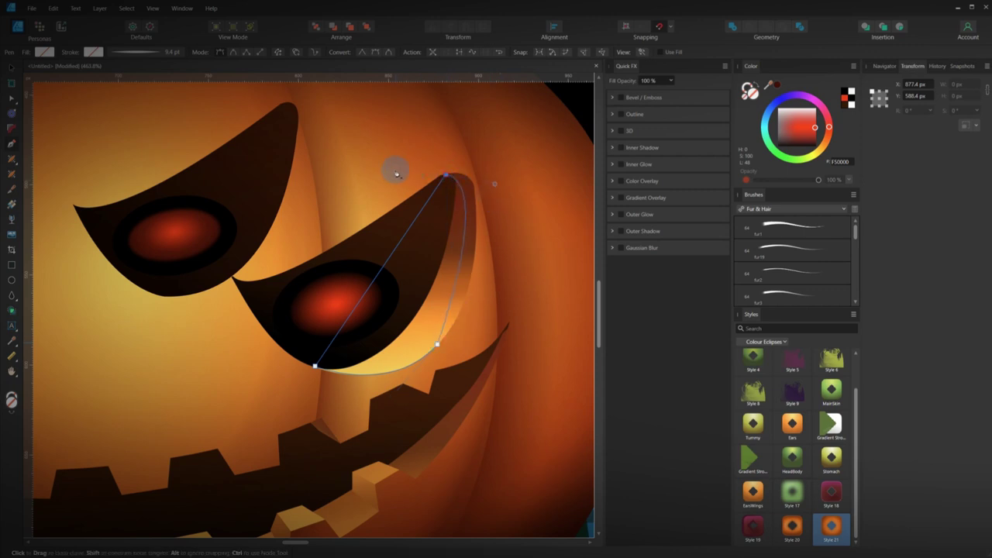
{"action": "left_click_drag", "start_coordinate": [396, 174], "coordinate": [370, 184]}
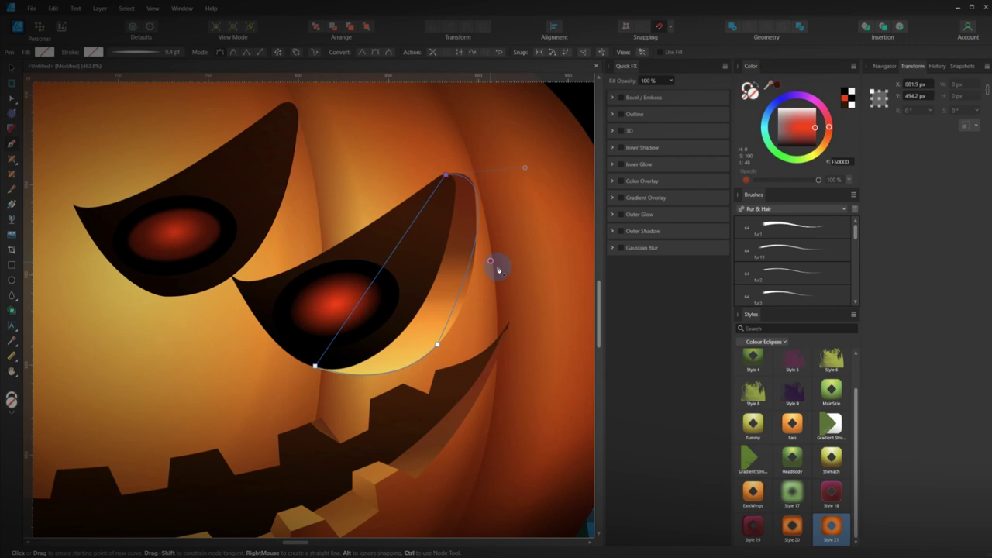
{"action": "key", "text": "ctrl"}
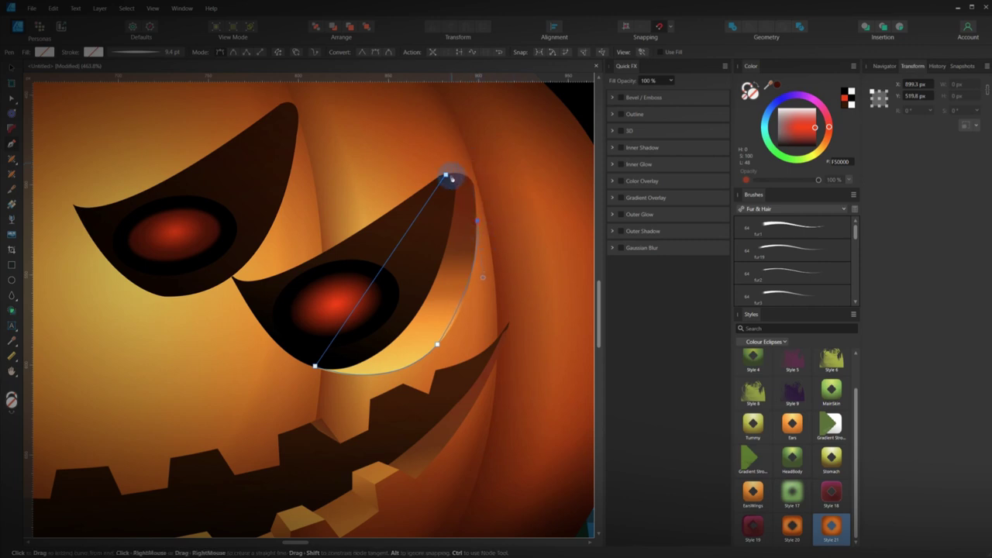
{"action": "left_click", "coordinate": [407, 188]}
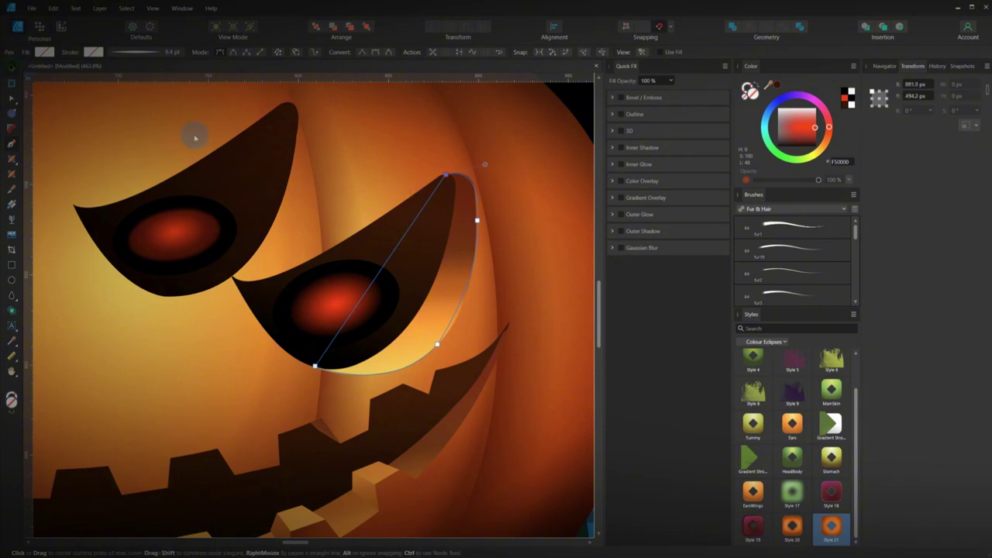
{"action": "key", "text": "v"}
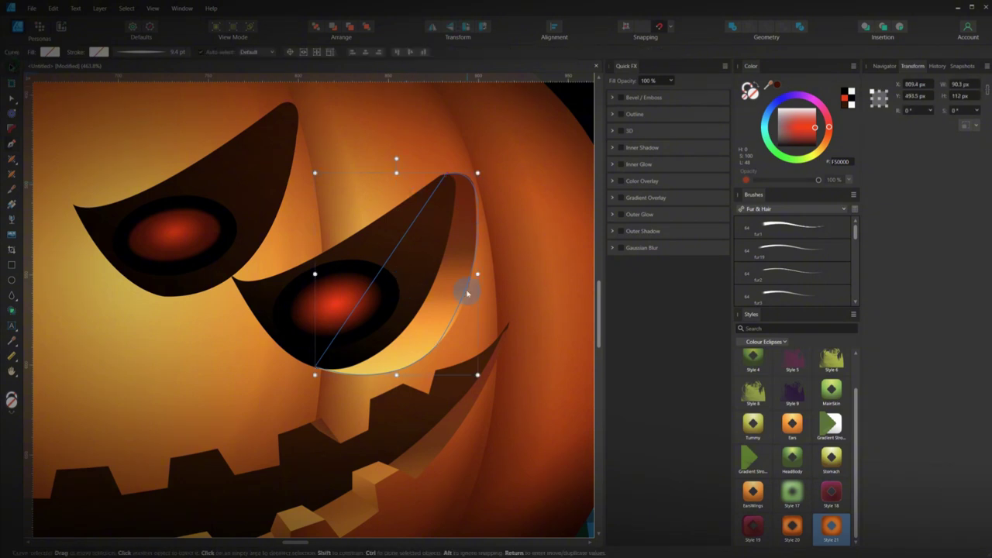
Fill the traced edge shape with the dark red 430001 and move it left, off the reference edge.
{"action": "left_click", "coordinate": [777, 84]}
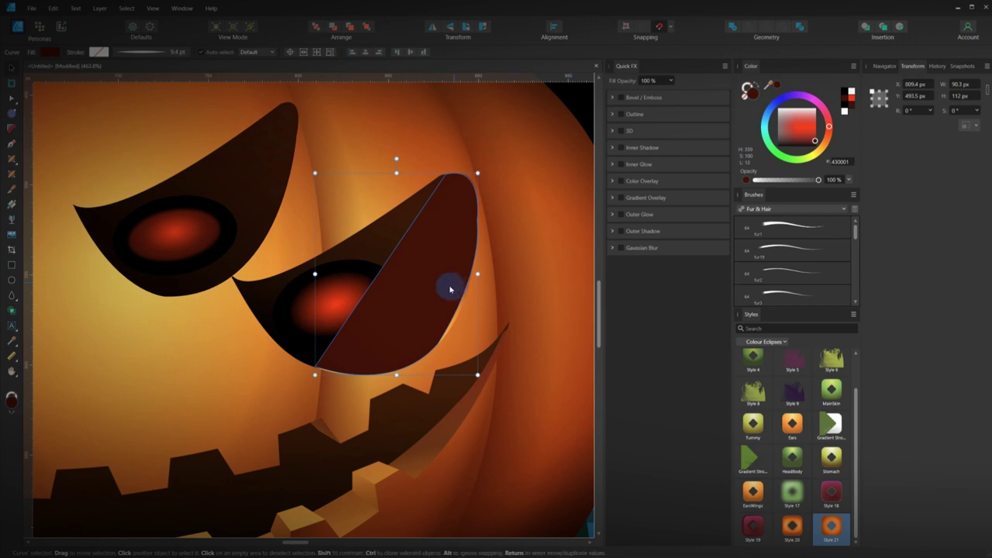
{"action": "left_click_drag", "start_coordinate": [418, 282], "coordinate": [306, 269]}
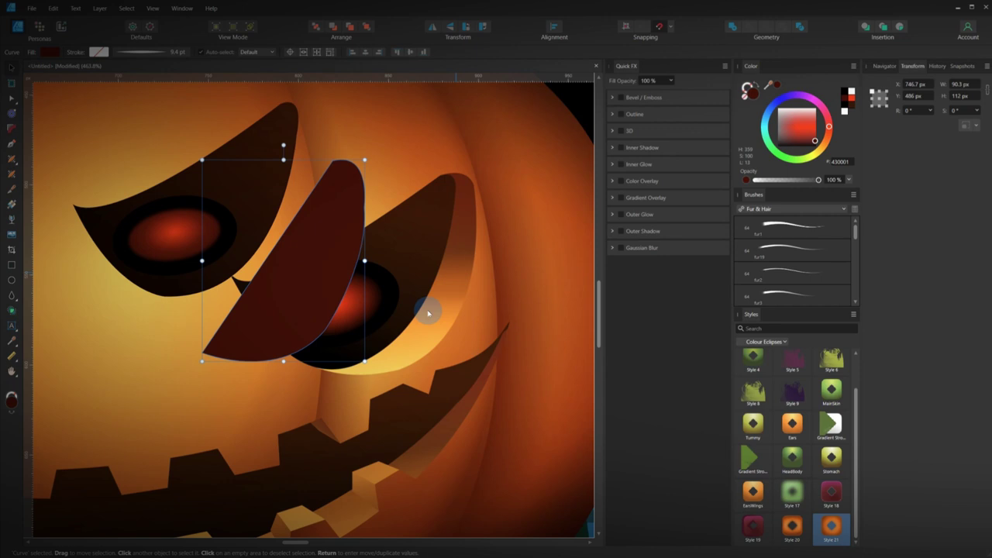
Give the edge shape a linear gradient from its lower end to its tip, with the lower stop set to yellow FECE48 sampled from the reference.
{"action": "key", "text": "g"}
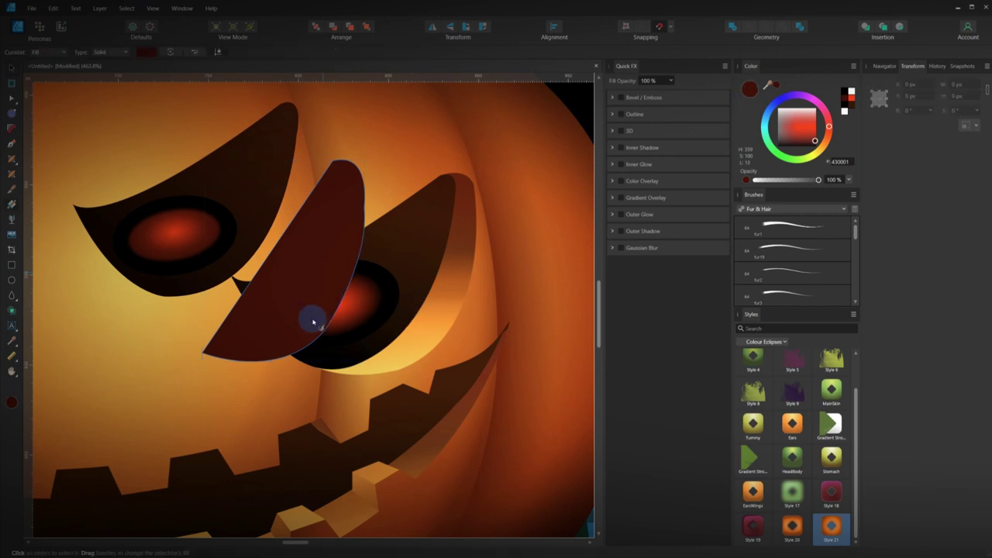
{"action": "left_click_drag", "start_coordinate": [254, 338], "coordinate": [350, 178]}
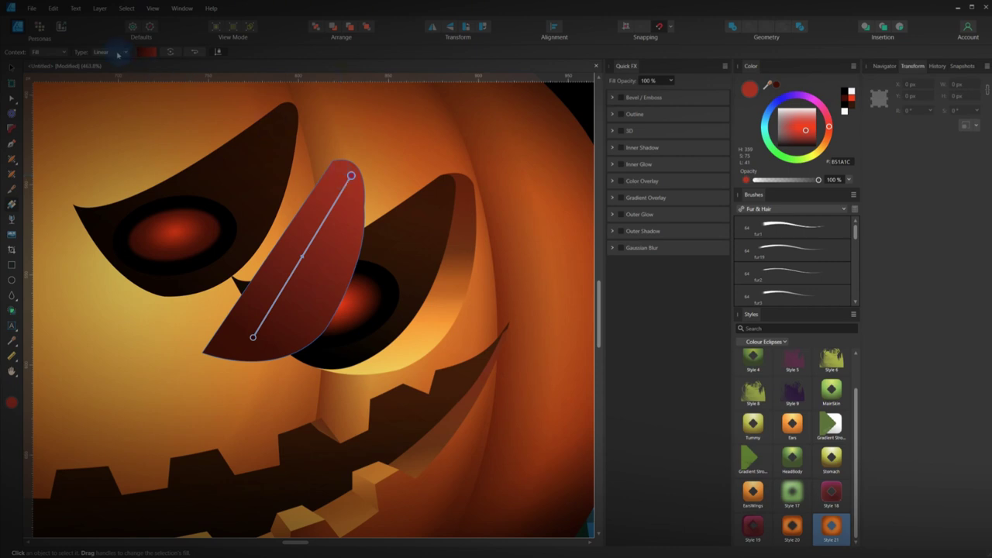
{"action": "left_click", "coordinate": [145, 54]}
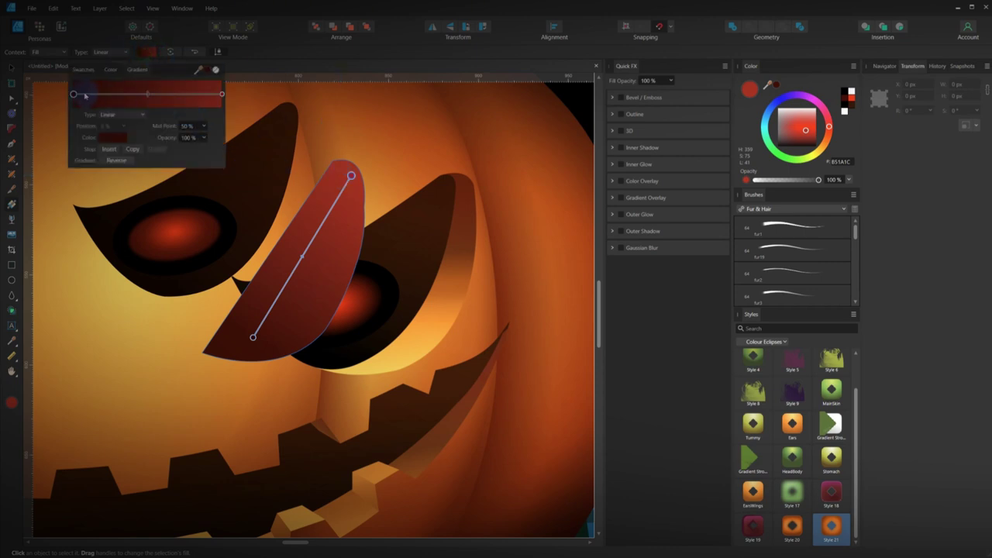
{"action": "left_click", "coordinate": [113, 138]}
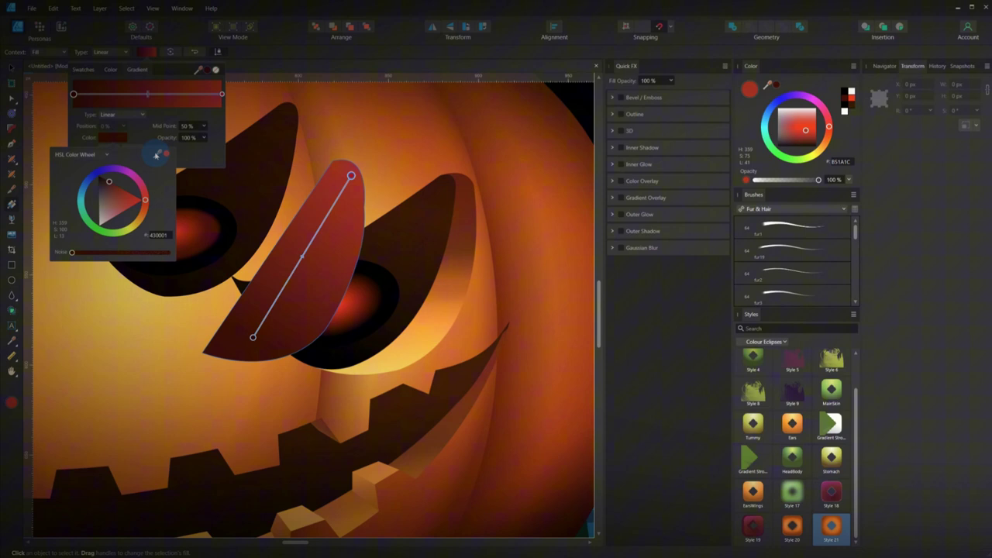
{"action": "left_click_drag", "start_coordinate": [156, 155], "coordinate": [361, 366]}
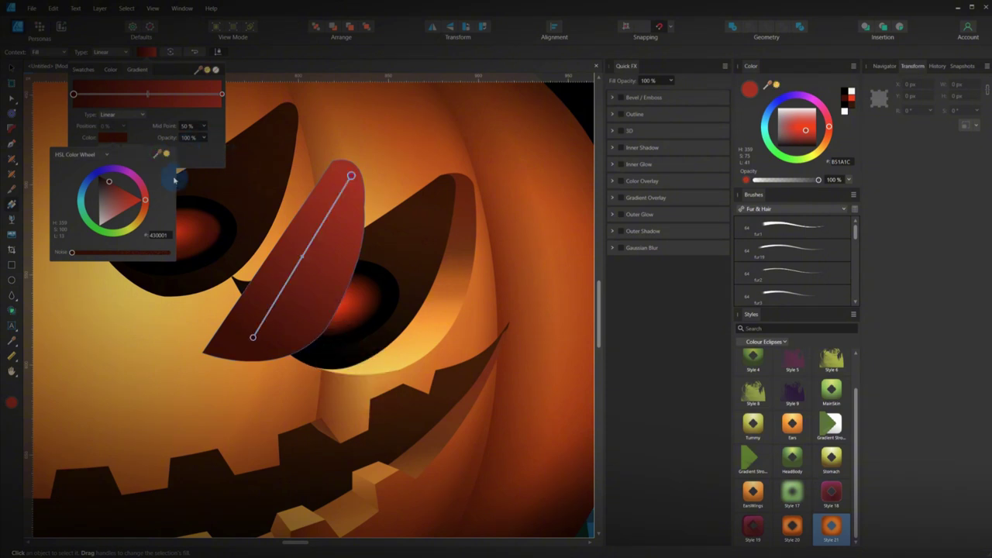
{"action": "left_click", "coordinate": [165, 156]}
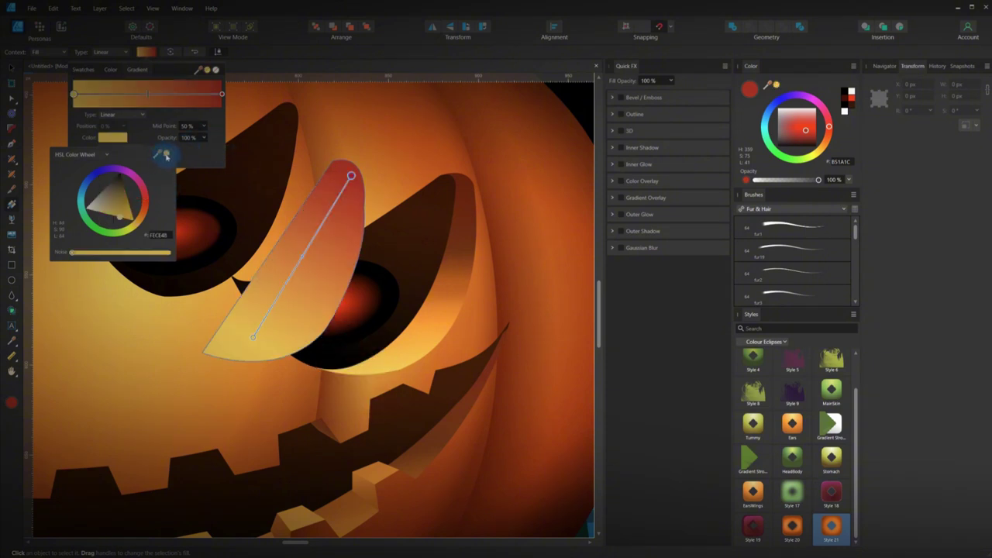
Add a gradient stop at 46% and color it with the orange sampled from the reference's lit edge.
{"action": "left_click", "coordinate": [142, 94]}
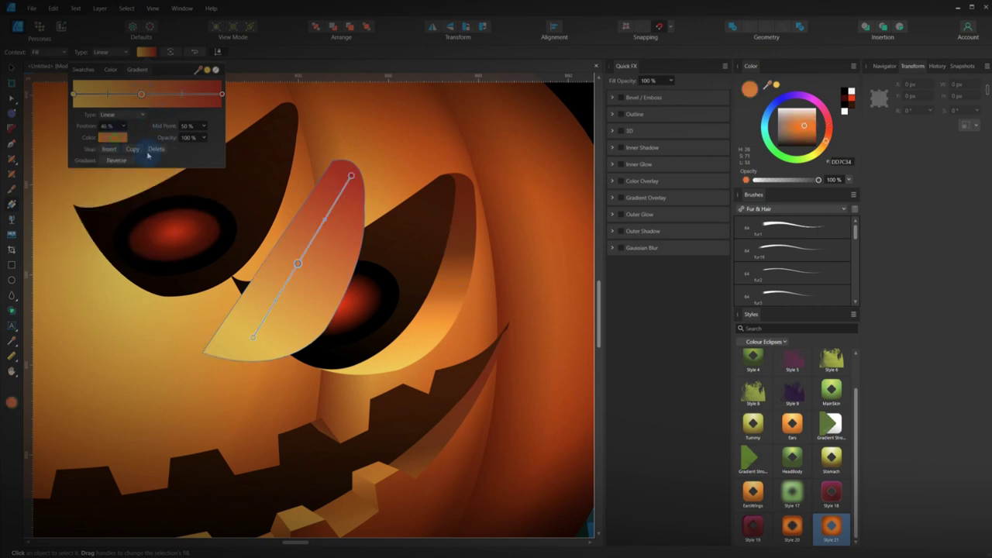
{"action": "left_click", "coordinate": [113, 137]}
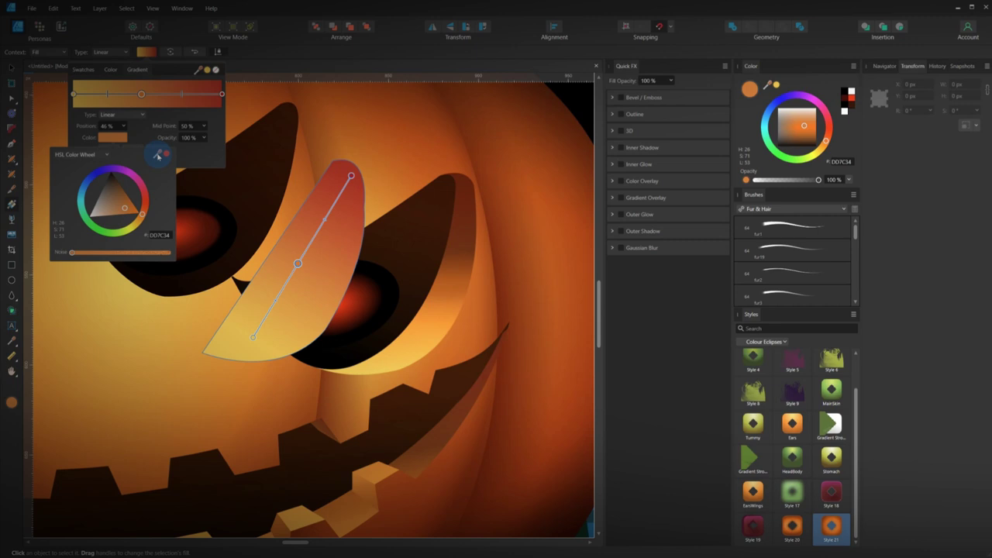
{"action": "left_click_drag", "start_coordinate": [158, 155], "coordinate": [444, 301]}
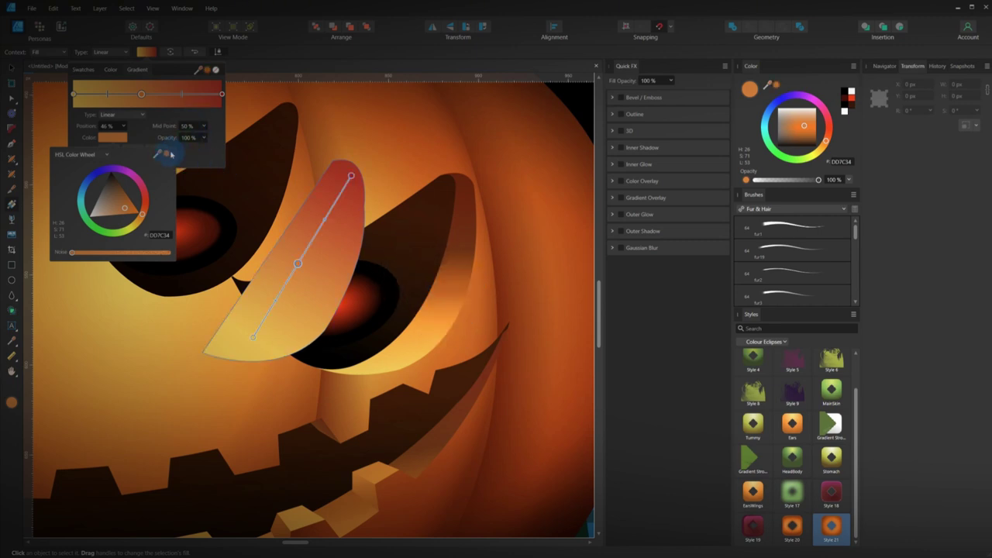
{"action": "left_click_drag", "start_coordinate": [166, 155], "coordinate": [358, 172]}
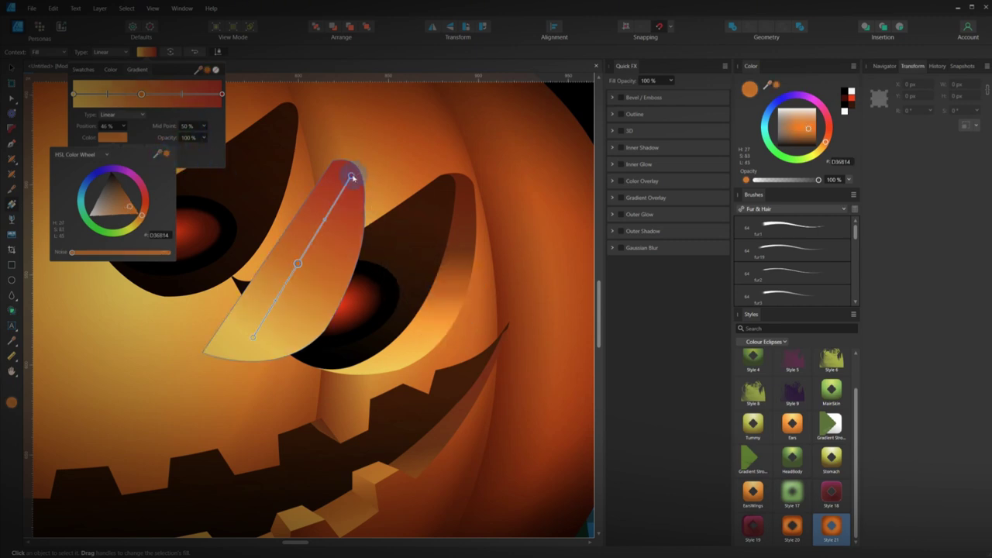
Color the upper end stop of the edge gradient with the dark red-brown 691304 sampled from the upper part of the reference's lit edge.
{"action": "left_click", "coordinate": [351, 178]}
{"action": "left_click", "coordinate": [145, 52]}
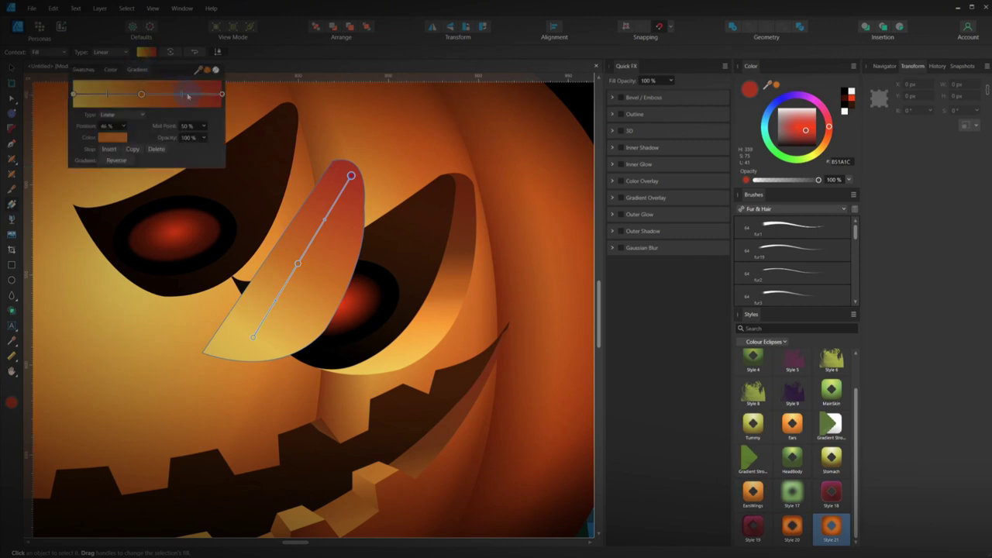
{"action": "left_click", "coordinate": [223, 94]}
{"action": "left_click", "coordinate": [113, 137]}
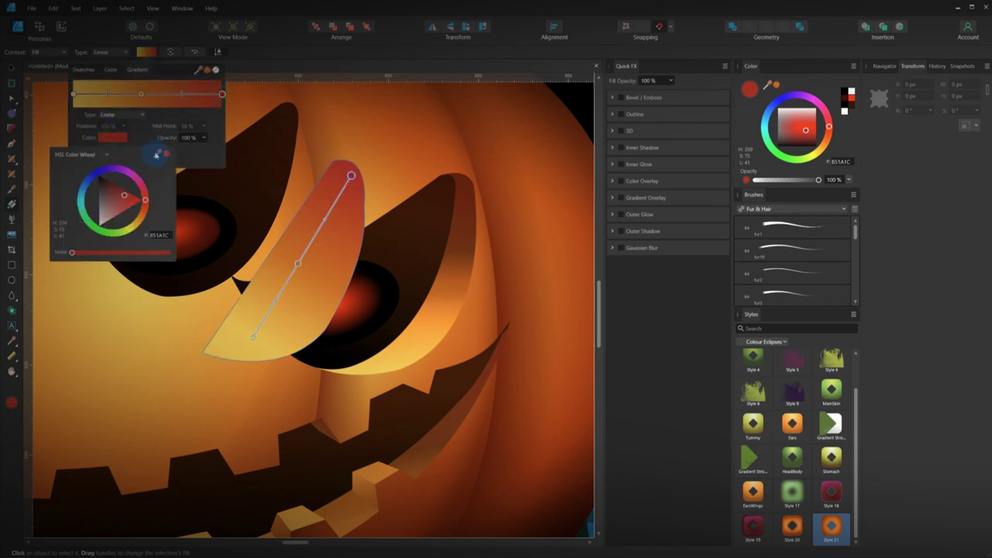
{"action": "left_click_drag", "start_coordinate": [155, 155], "coordinate": [434, 186]}
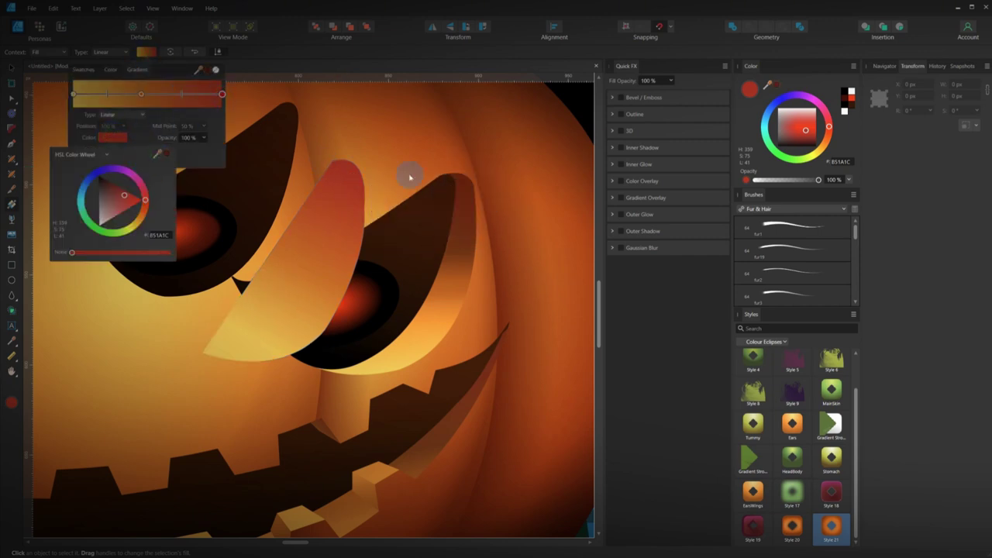
{"action": "left_click", "coordinate": [164, 154]}
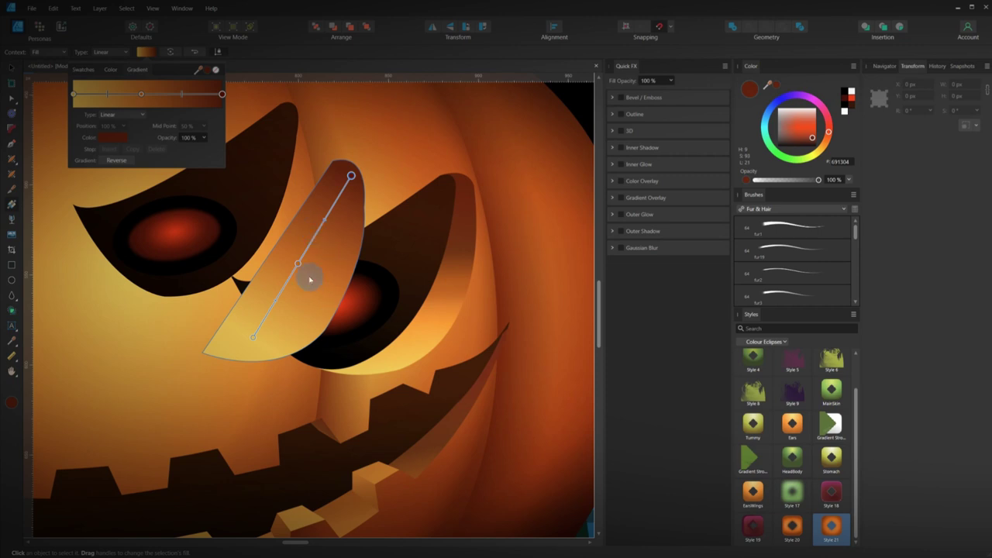
Fit the gradient edge shape along the outer side of the recreated eye and group all four eye shapes.
{"action": "left_click", "coordinate": [12, 68]}
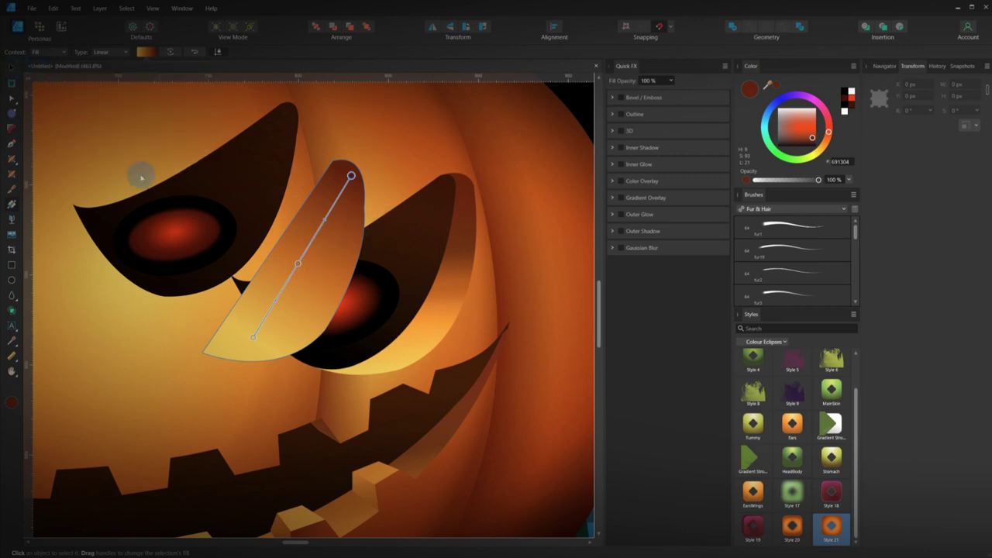
{"action": "left_click_drag", "start_coordinate": [294, 277], "coordinate": [245, 224]}
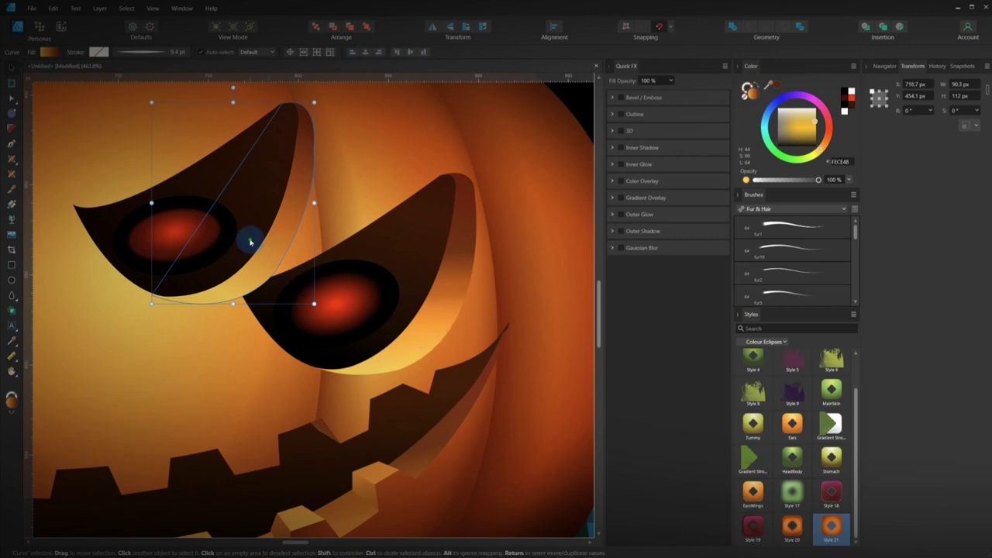
{"action": "left_click", "coordinate": [217, 247], "text": "shift"}
{"action": "left_click_drag", "start_coordinate": [169, 233], "coordinate": [284, 281]}
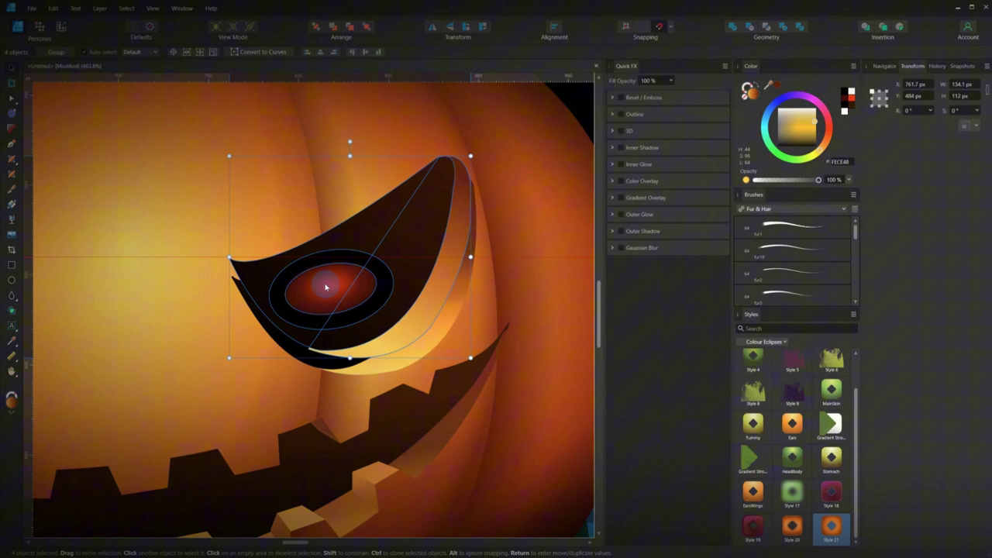
{"action": "left_click_drag", "start_coordinate": [326, 288], "coordinate": [188, 257]}
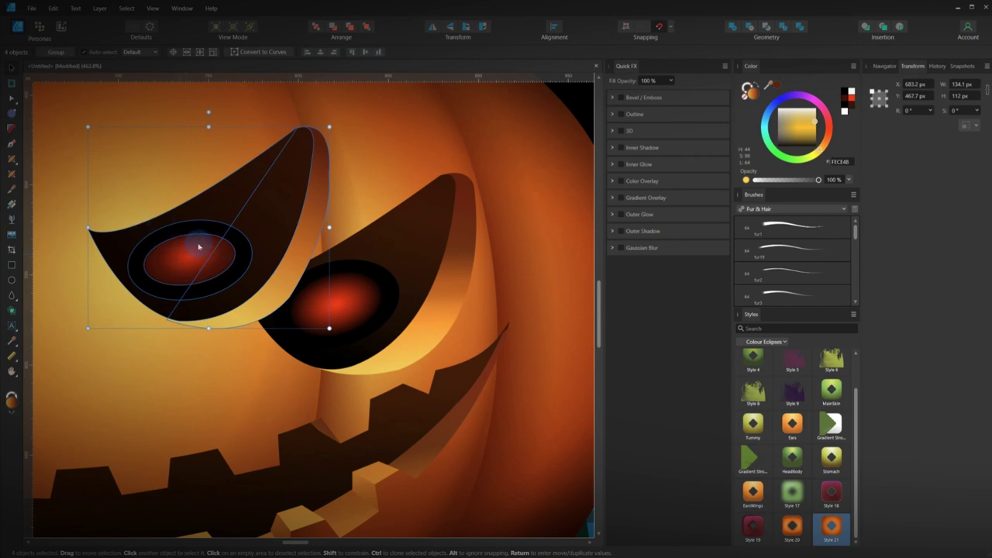
{"action": "key", "text": "ctrl+g"}
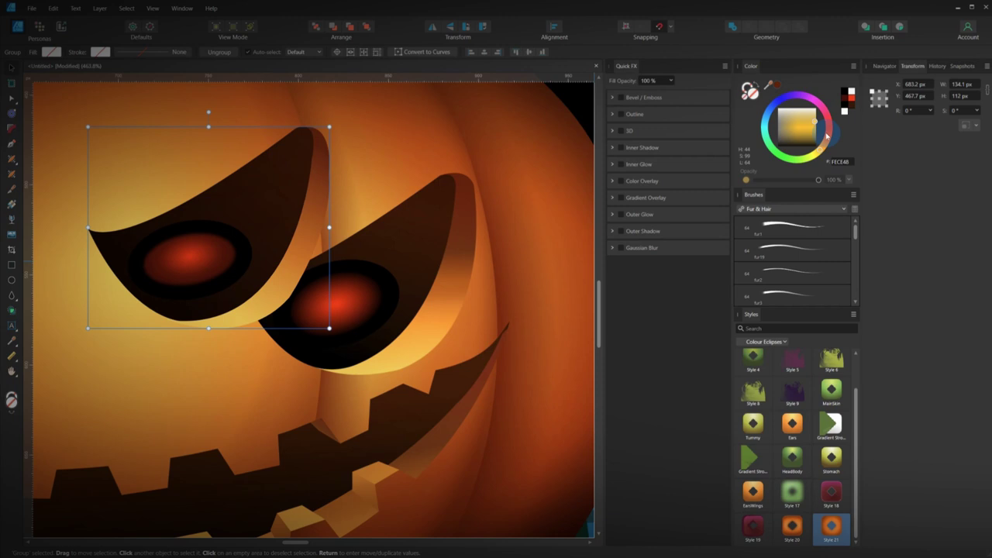
Rename the eye group as Eyes in the layer list and close the list again.
{"action": "left_click", "coordinate": [183, 8]}
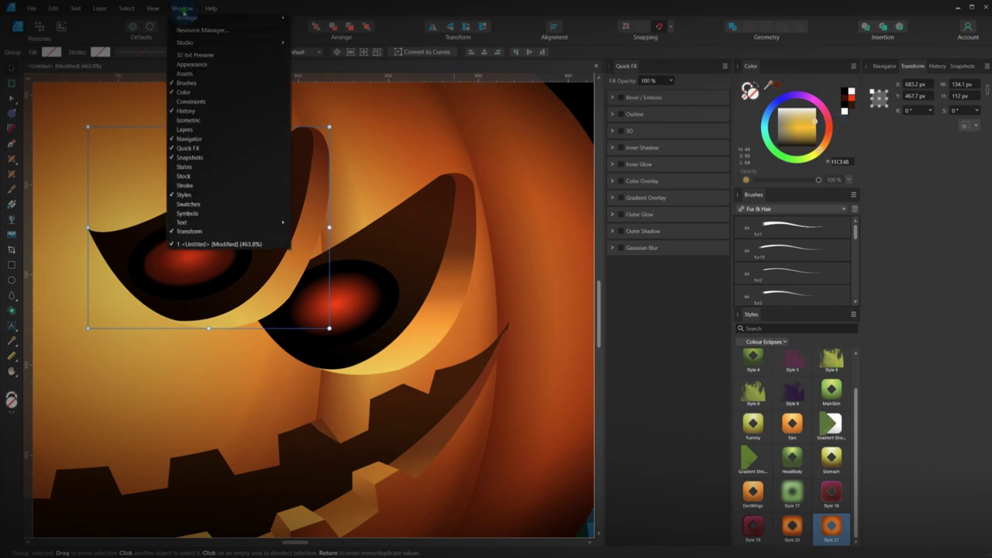
{"action": "left_click", "coordinate": [228, 129]}
{"action": "double_click", "coordinate": [524, 130]}
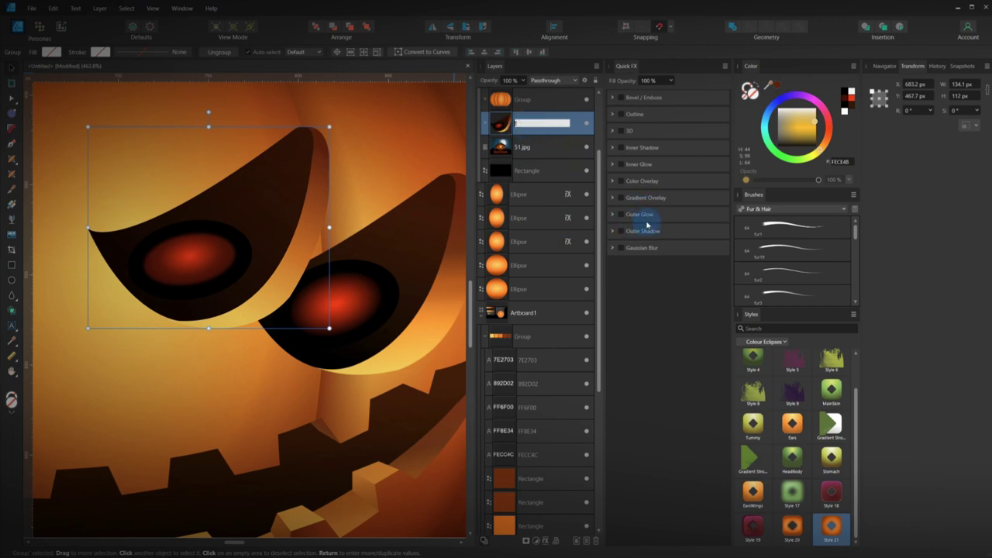
{"action": "key", "text": "Return"}
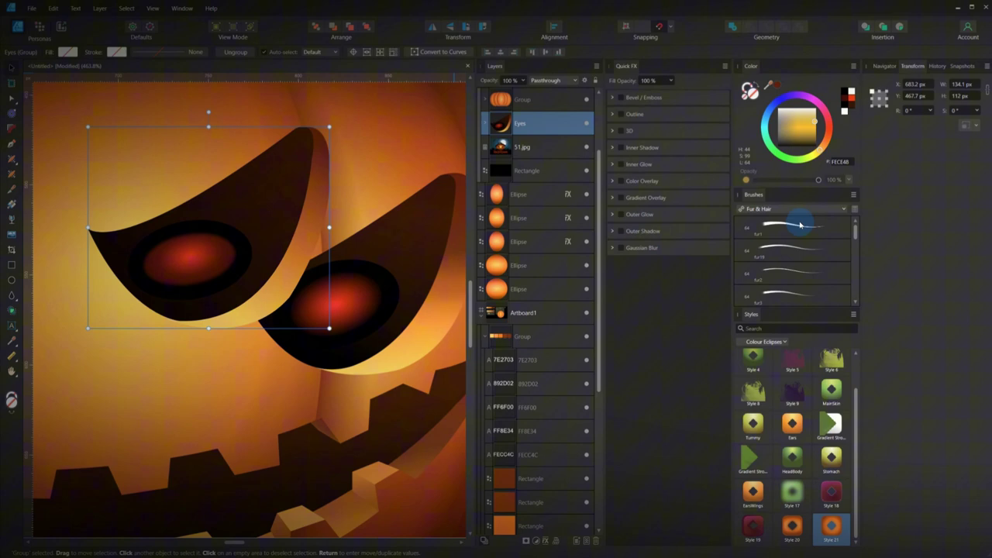
{"action": "left_click", "coordinate": [595, 66]}
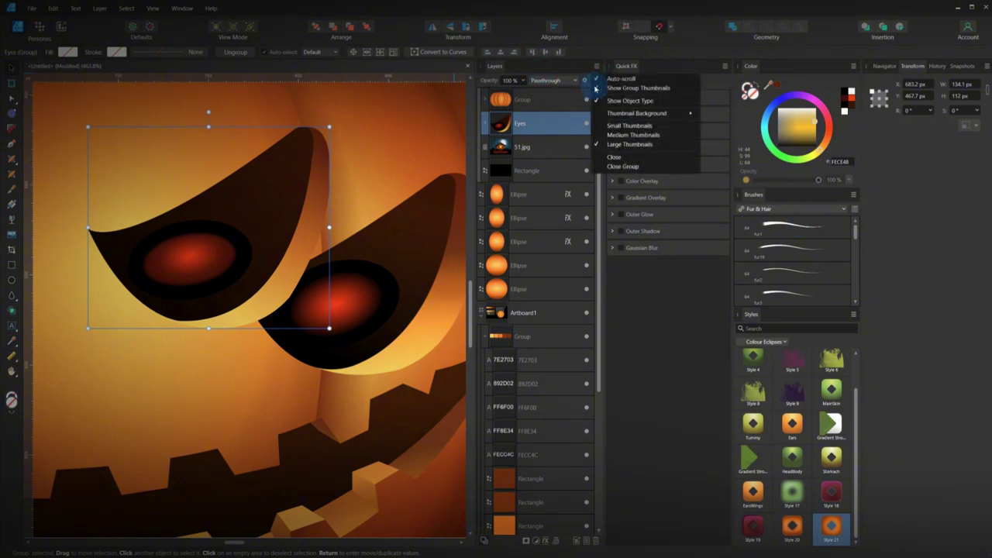
{"action": "left_click", "coordinate": [489, 68]}
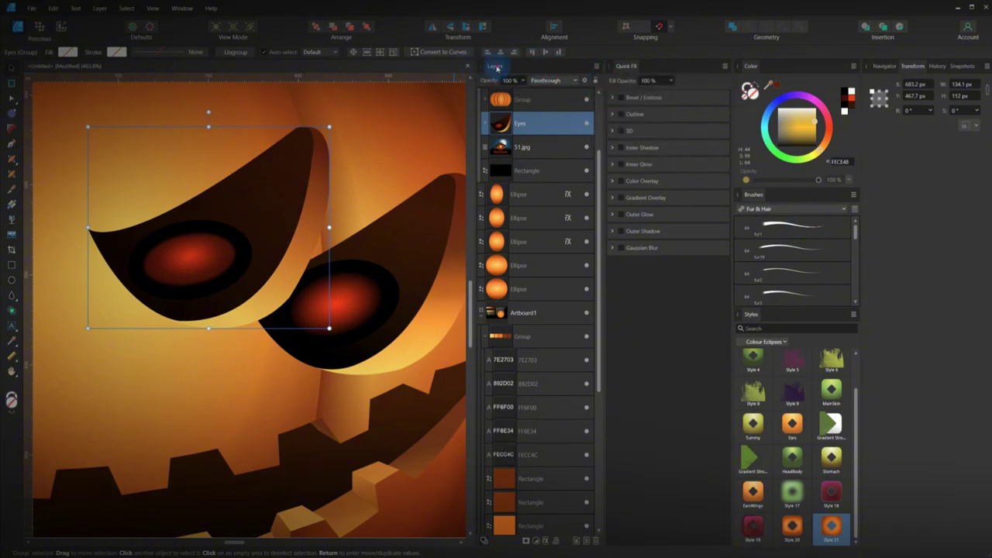
{"action": "left_click", "coordinate": [596, 66]}
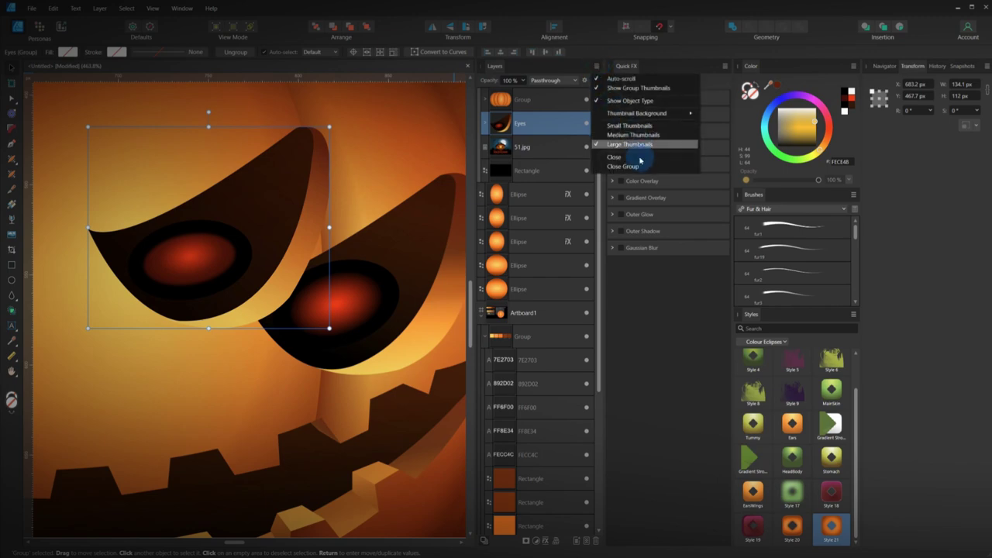
{"action": "left_click", "coordinate": [638, 160]}
Move the Eyes group onto the vector pumpkin's right half, in front of all other objects, at about X 1458, Y 519.4 px.
{"action": "scroll", "coordinate": [454, 269], "scroll_direction": "down", "scroll_amount": 3}
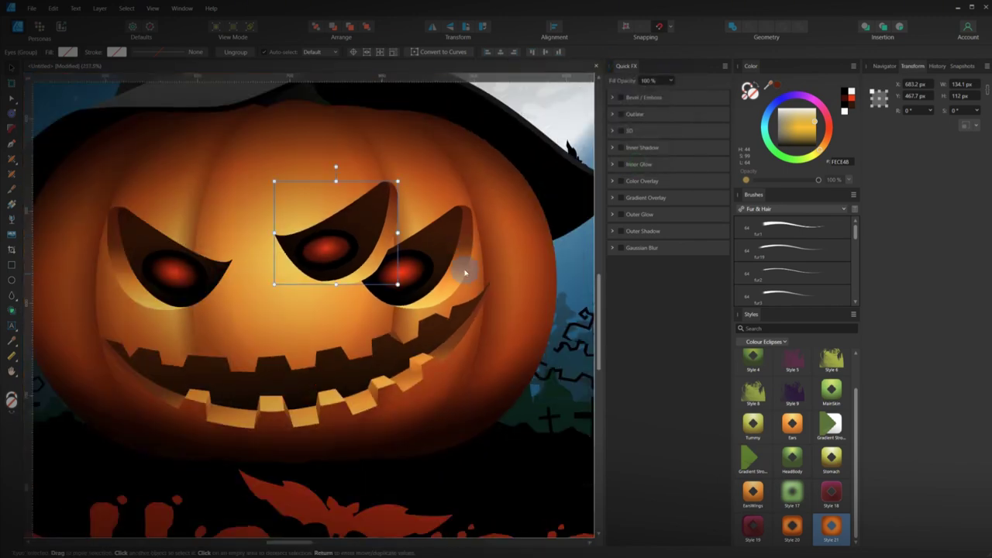
{"action": "scroll", "coordinate": [464, 270], "scroll_direction": "down", "scroll_amount": 4}
{"action": "left_click_drag", "start_coordinate": [323, 262], "coordinate": [540, 281]}
{"action": "key", "text": "ctrl+shift+bracketright"}
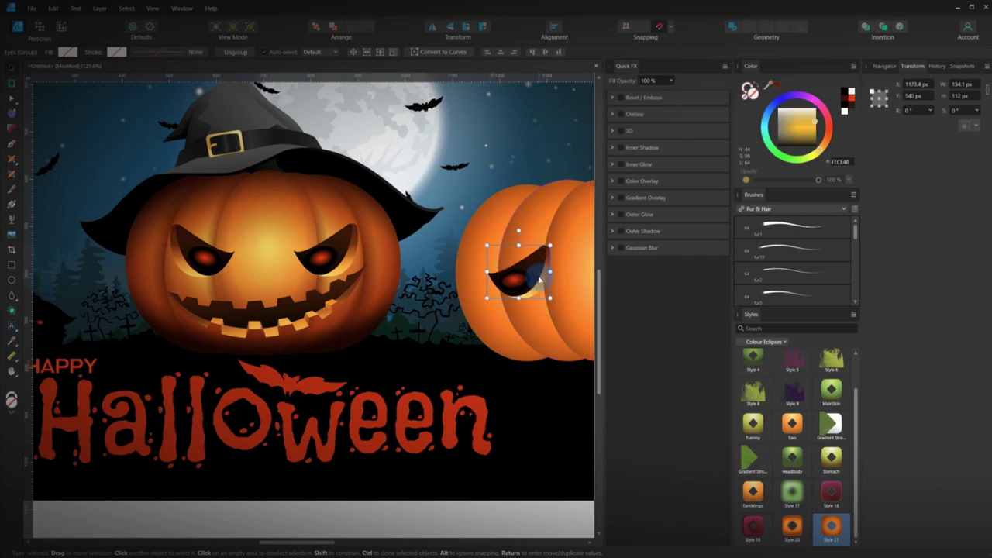
{"action": "scroll", "coordinate": [540, 281], "scroll_direction": "right", "scroll_amount": 4}
{"action": "left_click_drag", "start_coordinate": [341, 245], "coordinate": [477, 246]}
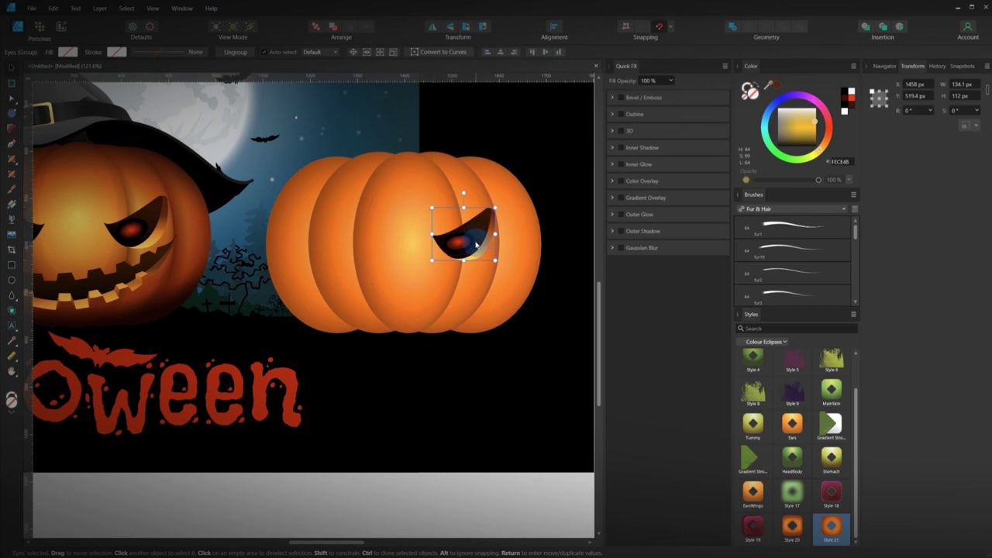
Duplicate the eye onto the pumpkin's left half, flip the copy horizontally and place it at about X 1210.6, Y 519.4 px.
{"action": "mouse_move", "coordinate": [478, 247]}
{"action": "left_mouse_down"}
{"action": "mouse_move", "coordinate": [360, 246]}
{"action": "mouse_move", "coordinate": [390, 248]}
{"action": "mouse_move", "coordinate": [368, 254]}
{"action": "mouse_move", "coordinate": [371, 239]}
{"action": "mouse_move", "coordinate": [351, 242]}
{"action": "left_mouse_up"}
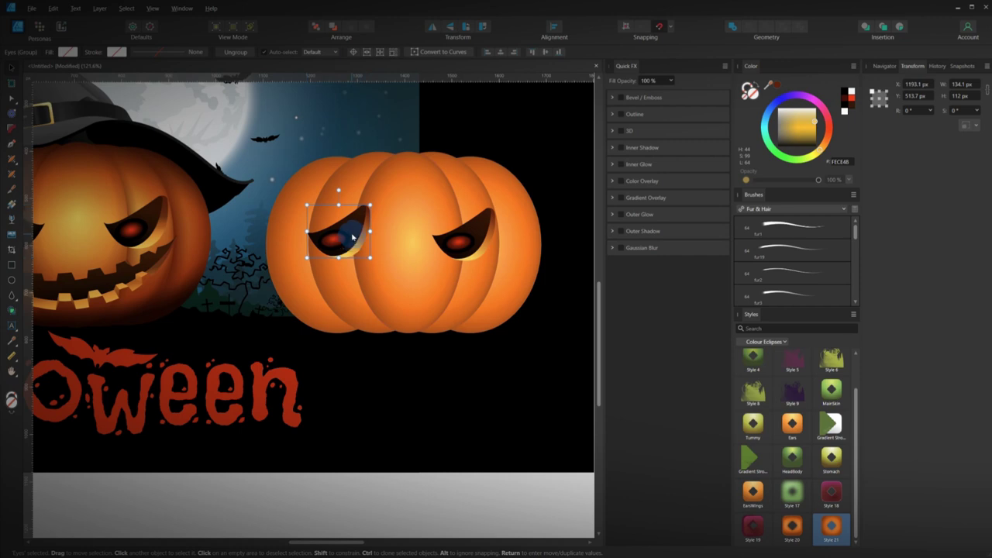
{"action": "left_click", "coordinate": [431, 27]}
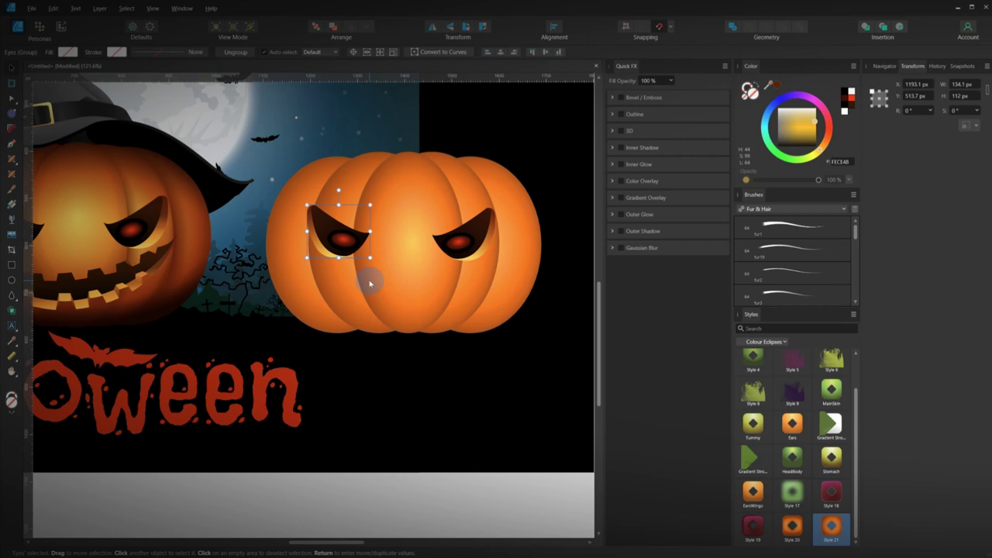
{"action": "left_click_drag", "start_coordinate": [369, 284], "coordinate": [411, 252]}
{"action": "scroll", "coordinate": [434, 287], "scroll_direction": "down", "scroll_amount": 2}
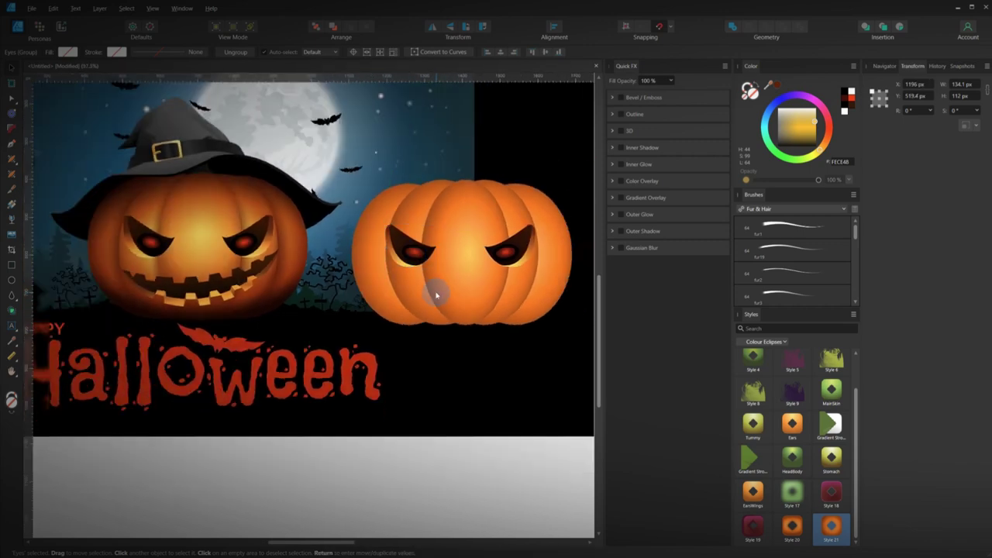
{"action": "left_click_drag", "start_coordinate": [401, 255], "coordinate": [406, 257]}
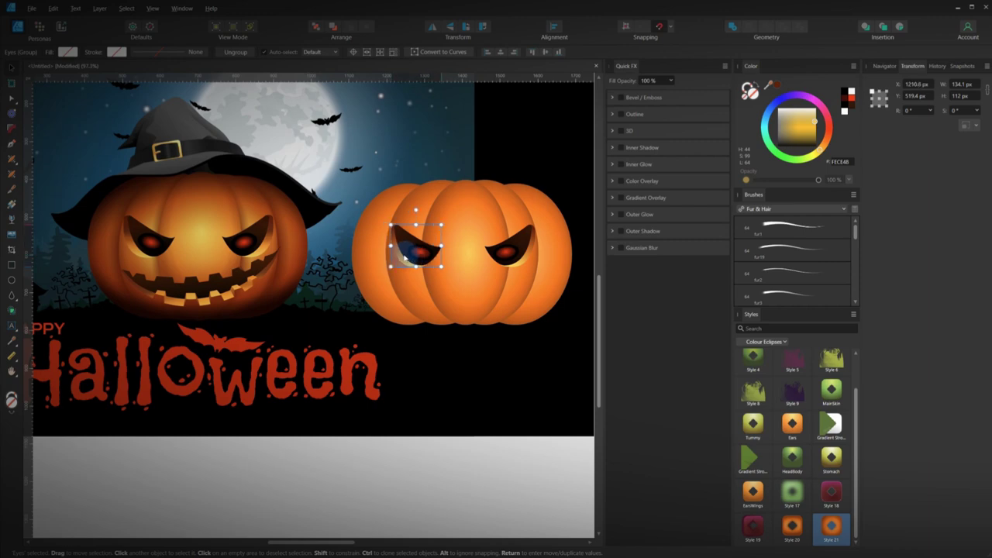
Move the lower inner node of the left eye's lit edge onto the outline of the dark eye shape.
{"action": "left_click", "coordinate": [465, 282]}
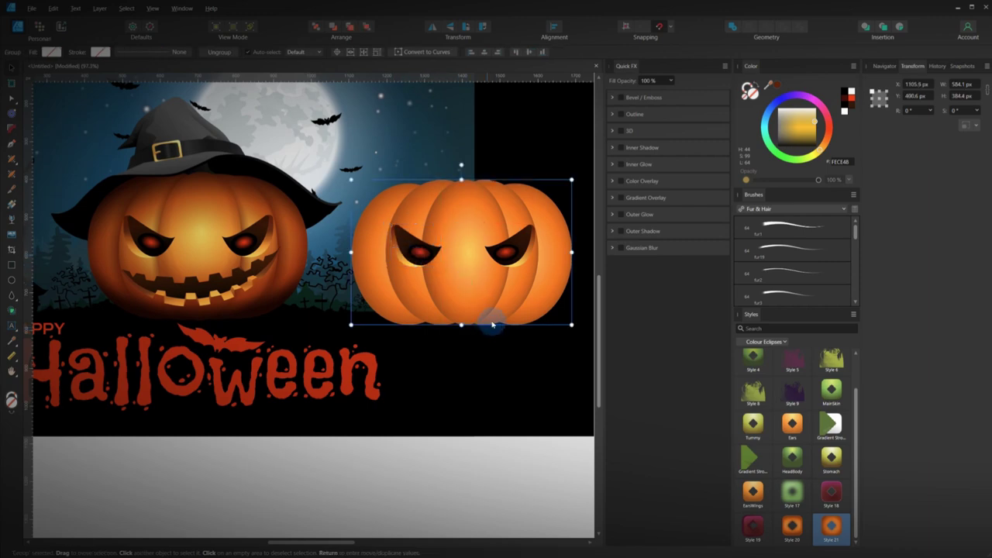
{"action": "scroll", "coordinate": [513, 275], "scroll_direction": "up", "scroll_amount": 5}
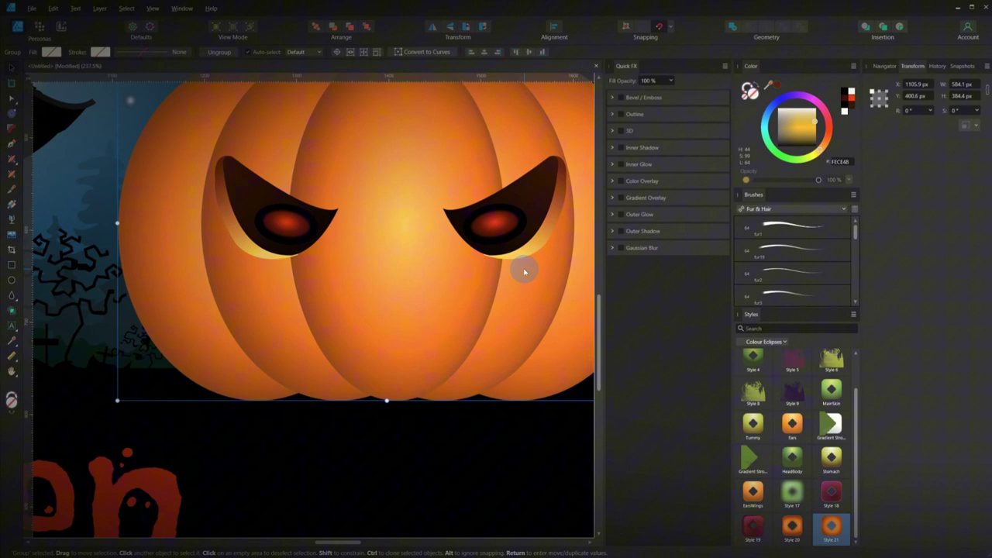
{"action": "scroll", "coordinate": [270, 263], "scroll_direction": "up", "scroll_amount": 5}
{"action": "double_click", "coordinate": [269, 259]}
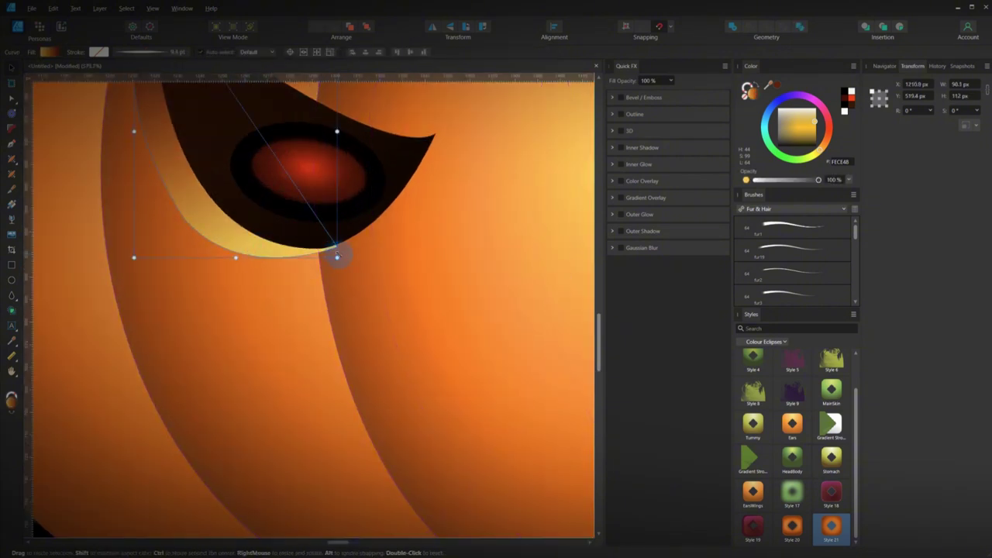
{"action": "key", "text": "a"}
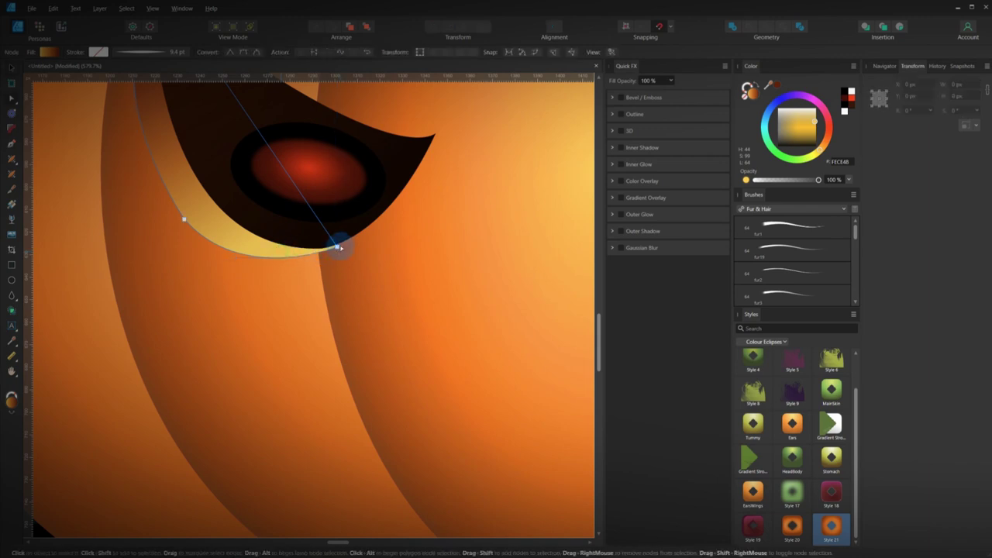
{"action": "left_click", "coordinate": [344, 238]}
{"action": "left_click_drag", "start_coordinate": [345, 241], "coordinate": [348, 243]}
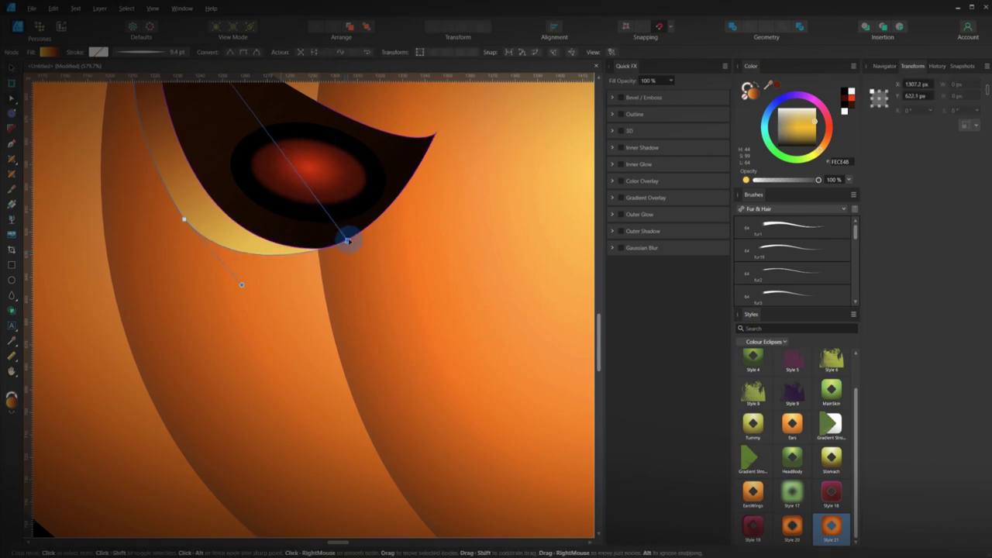
Adjust the right eye's lit edge the same way, moving its lower inner node onto the dark eye outline.
{"action": "left_click_drag", "start_coordinate": [452, 266], "coordinate": [104, 272]}
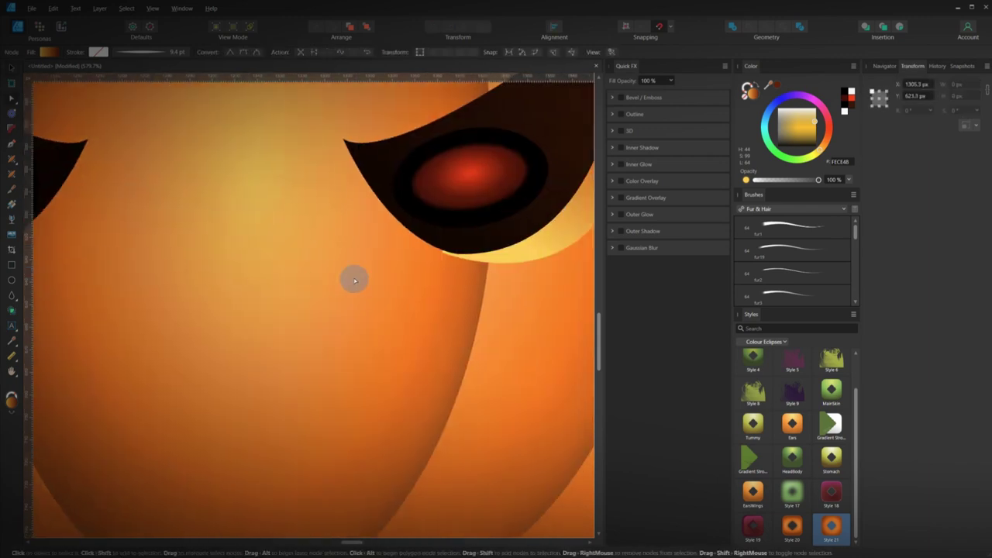
{"action": "left_click", "coordinate": [468, 260]}
{"action": "left_click_drag", "start_coordinate": [442, 251], "coordinate": [435, 250]}
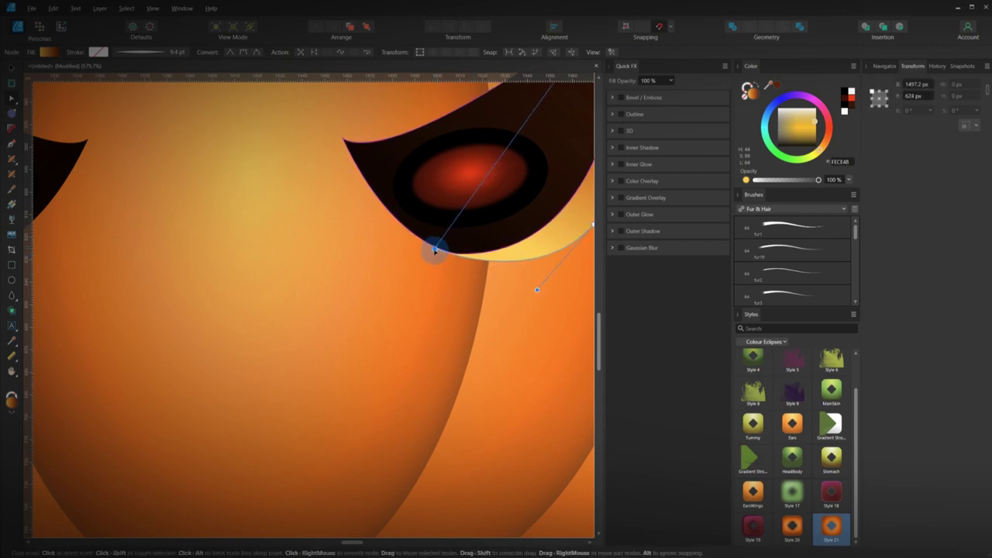
{"action": "scroll", "coordinate": [366, 279], "scroll_direction": "down", "scroll_amount": 4}
{"action": "key", "text": "v"}
{"action": "left_click", "coordinate": [365, 287]}
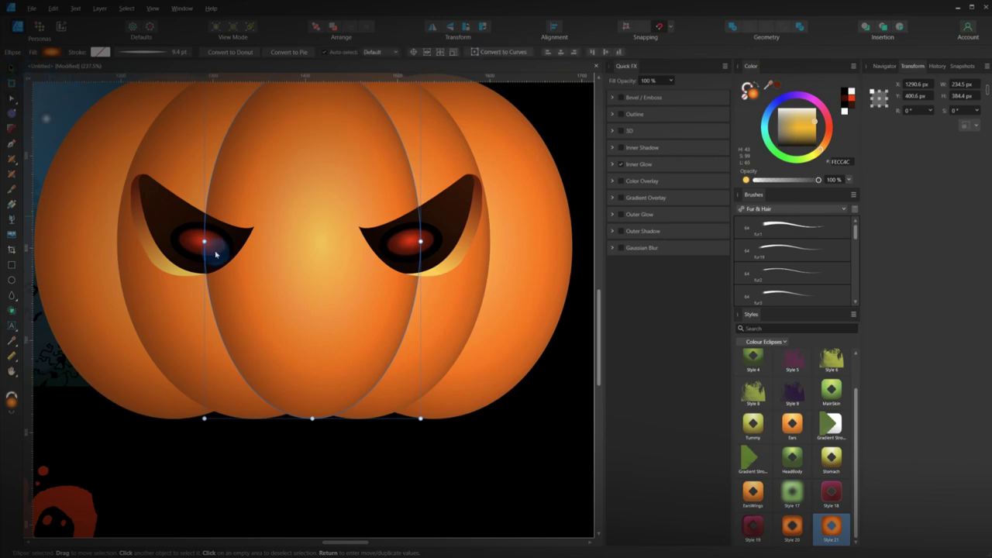
{"action": "scroll", "coordinate": [315, 324], "scroll_direction": "down", "scroll_amount": 5}
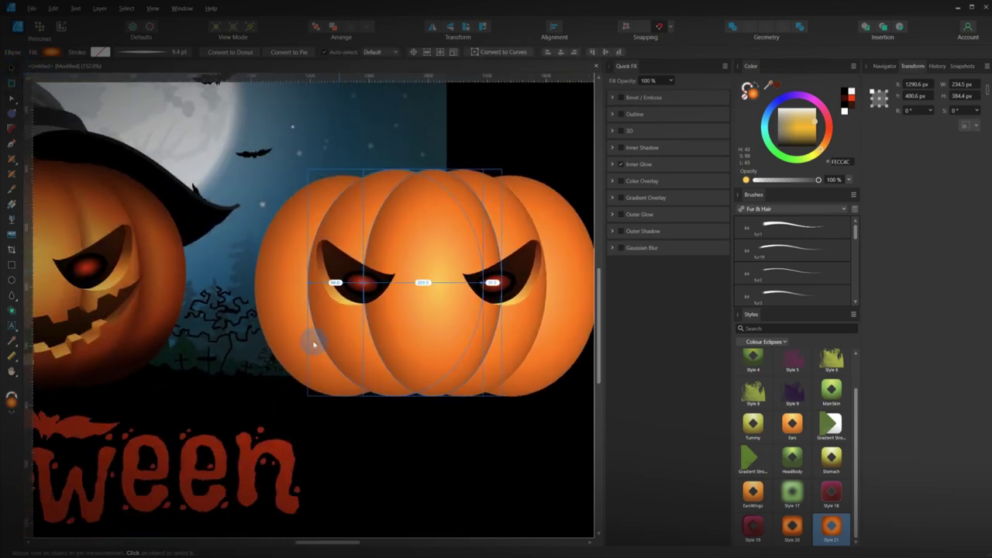
{"action": "scroll", "coordinate": [325, 341], "scroll_direction": "down", "scroll_amount": 5}
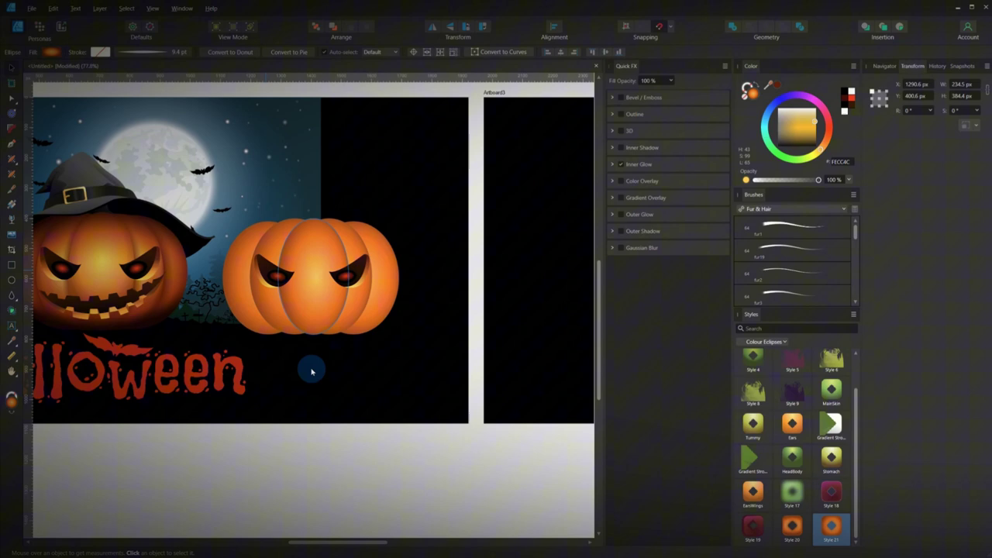
{"action": "left_click", "coordinate": [275, 455]}
{"action": "left_click_drag", "start_coordinate": [243, 364], "coordinate": [348, 371]}
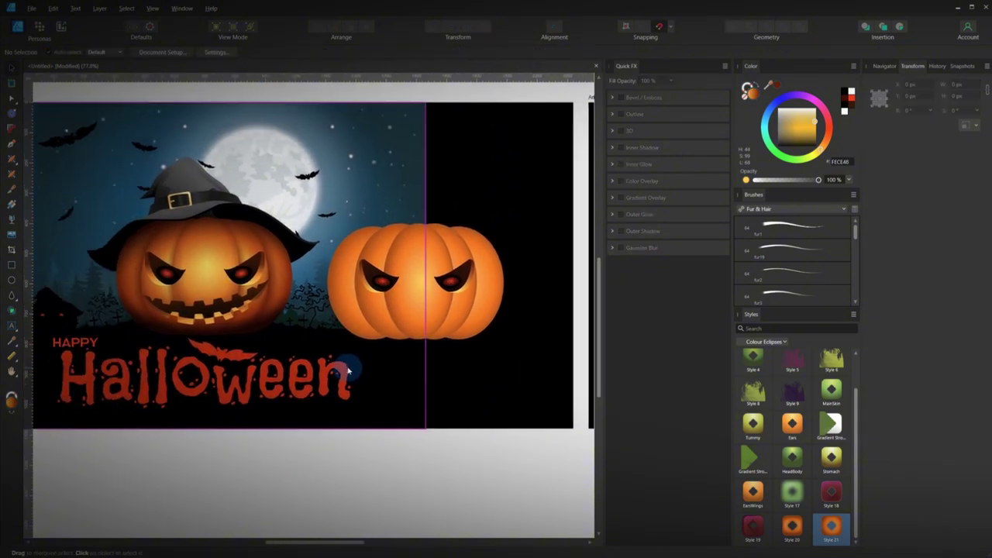